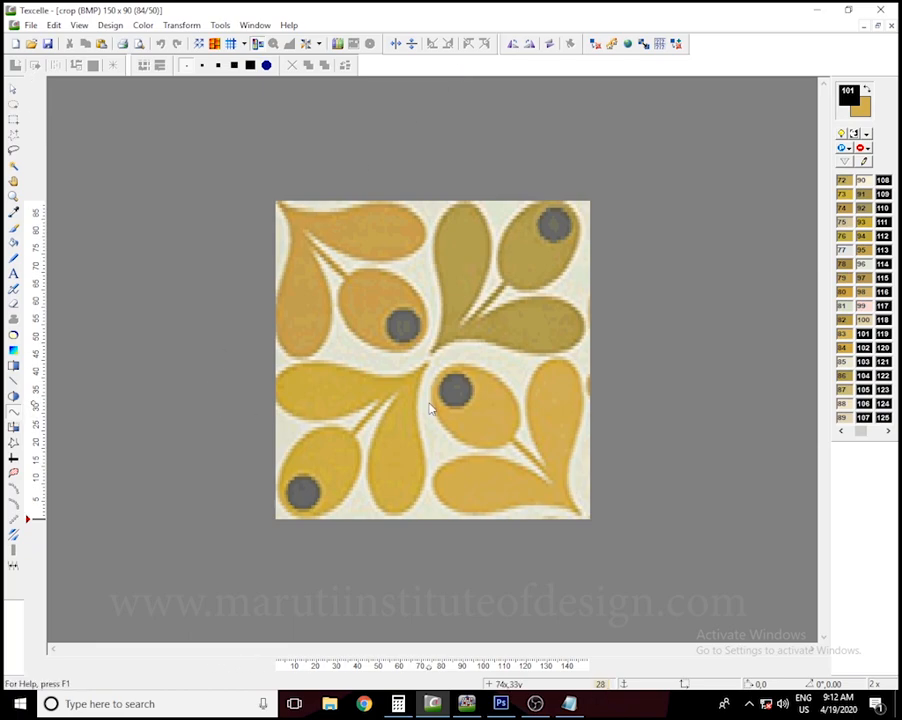
# - Set palette color 101 to red C00000 and palette color 102 to violet-blue 6854E2
pyautogui.doubleClick(866, 336)
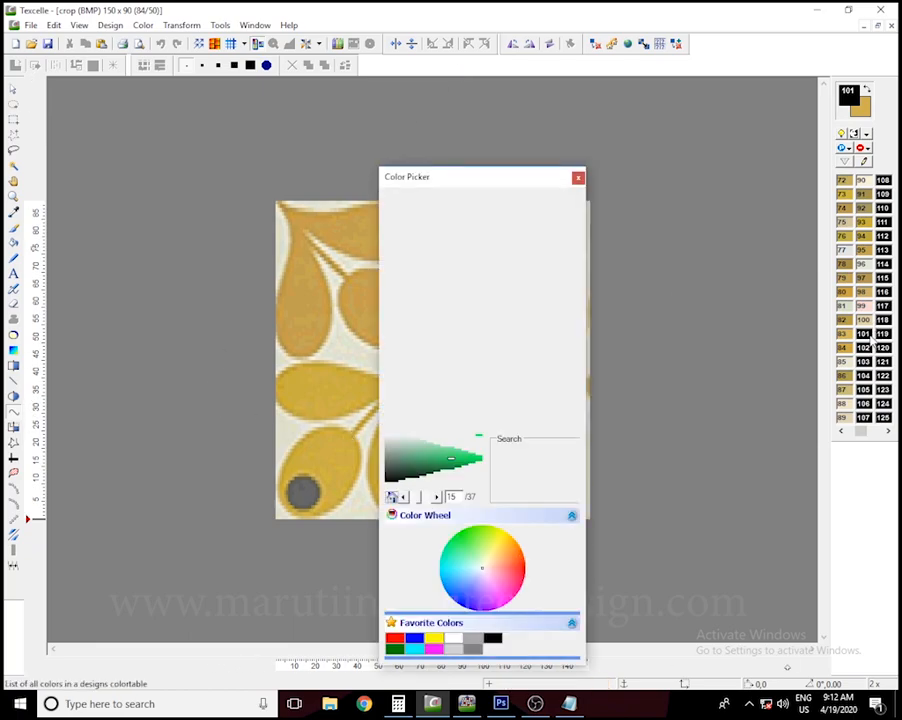
pyautogui.click(499, 338)
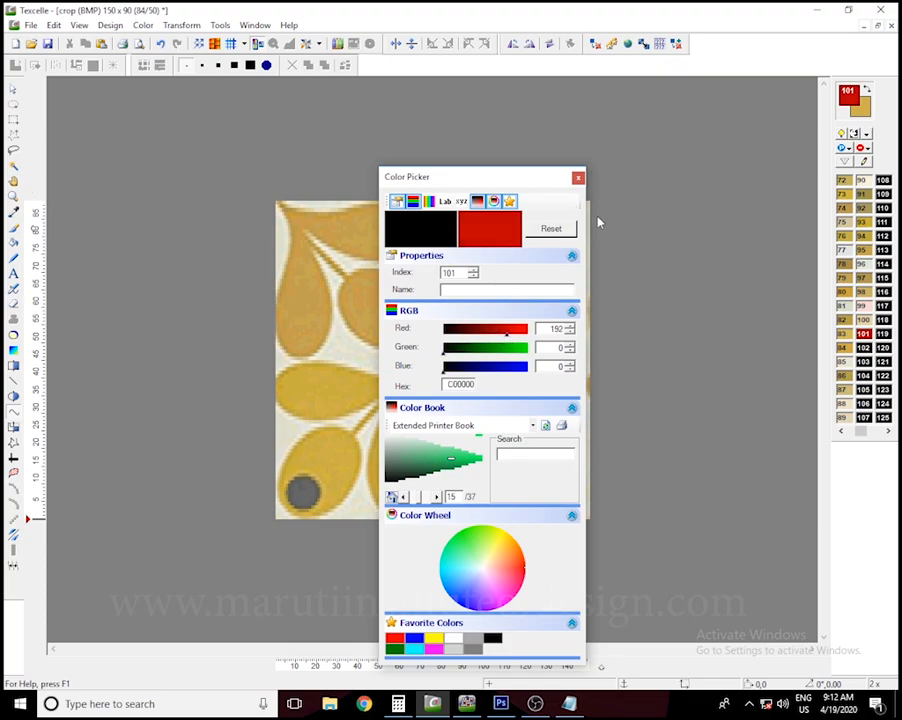
pyautogui.click(865, 348)
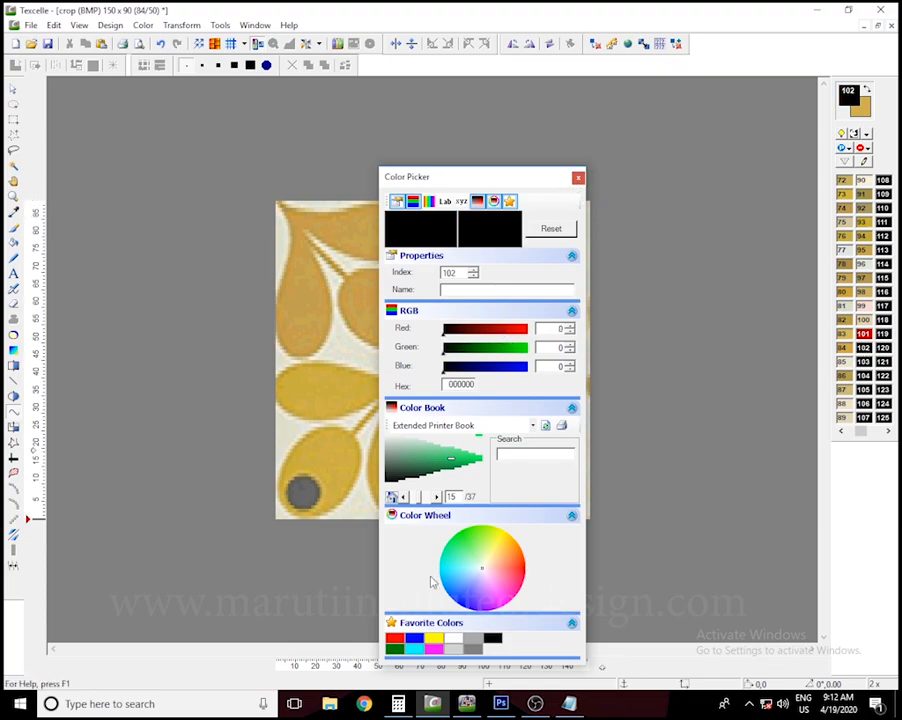
pyautogui.click(472, 598)
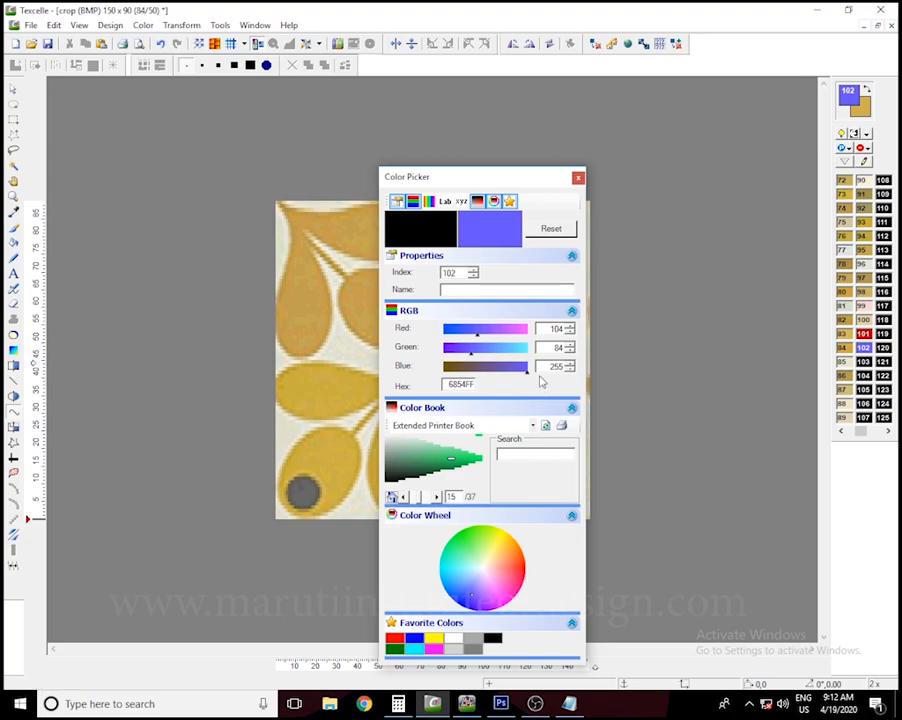
pyautogui.moveTo(528, 367); pyautogui.dragTo(517, 368)
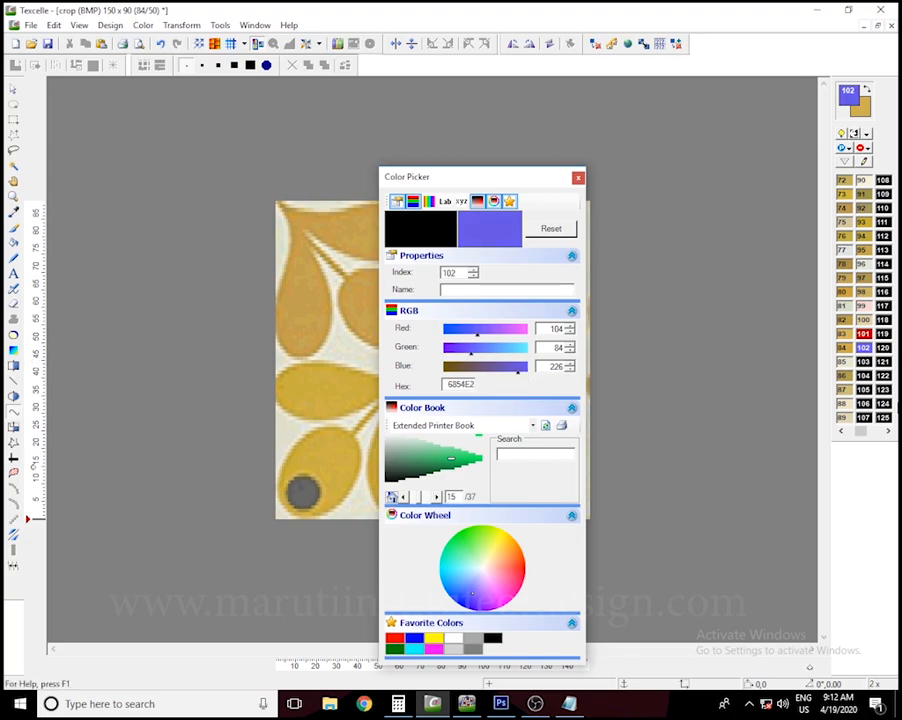
# - Set palette color 103 to green 008000 and palette color 104 to orange
pyautogui.click(862, 362)
pyautogui.click(485, 347)
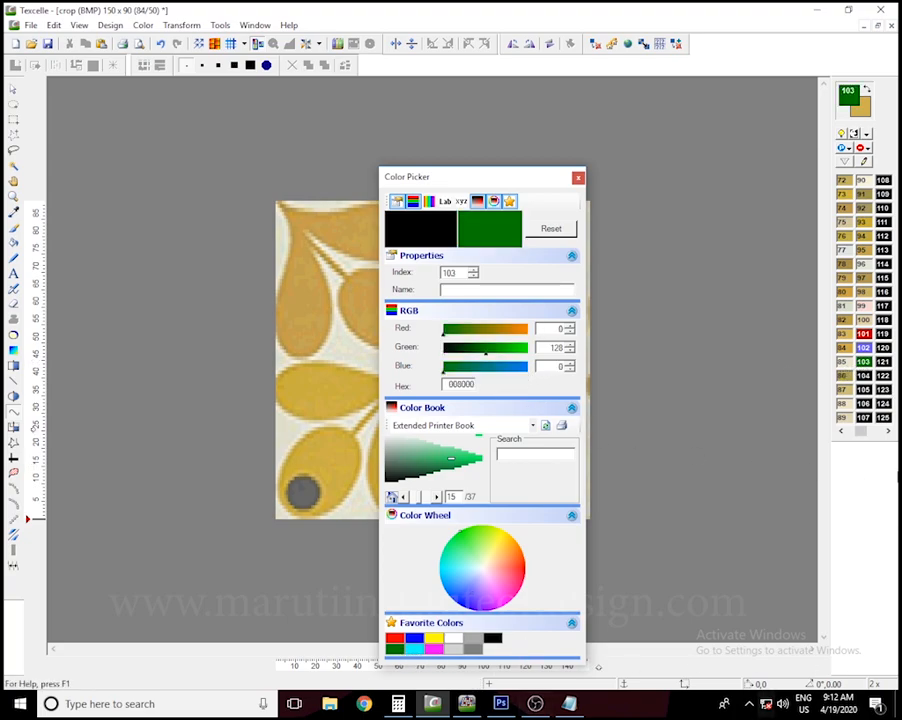
pyautogui.click(870, 380)
pyautogui.click(508, 545)
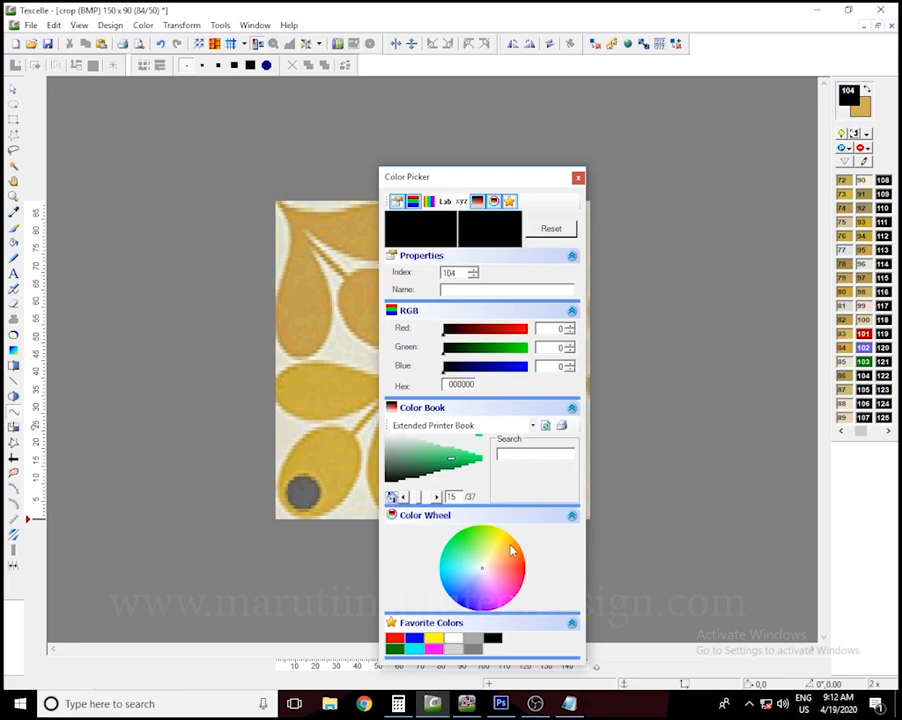
# - Set palette color 105 to a softened magenta-pink and close the color picker
pyautogui.click(860, 390)
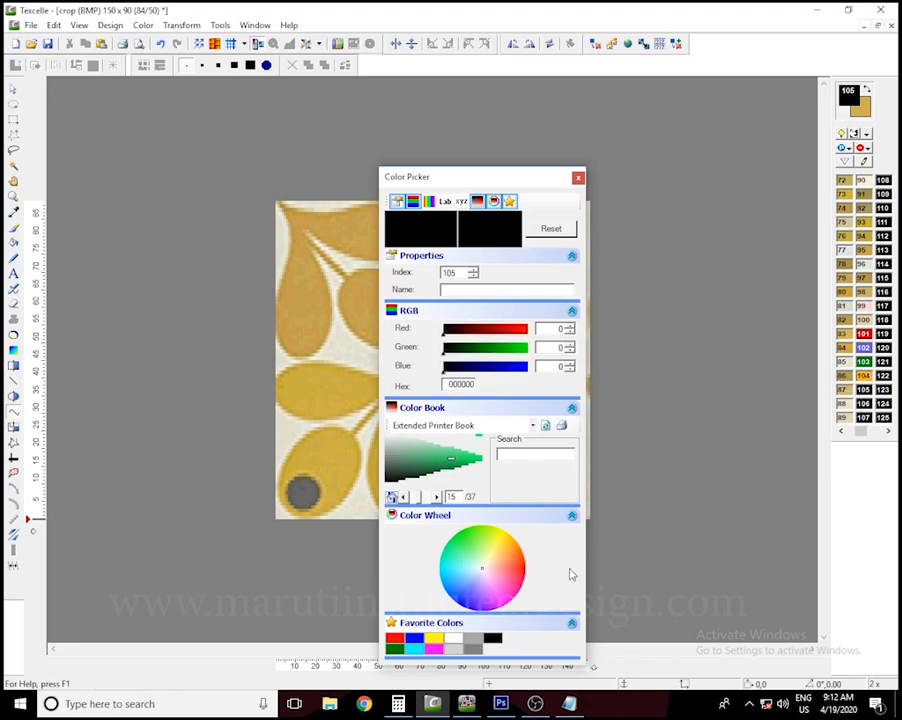
pyautogui.click(507, 601)
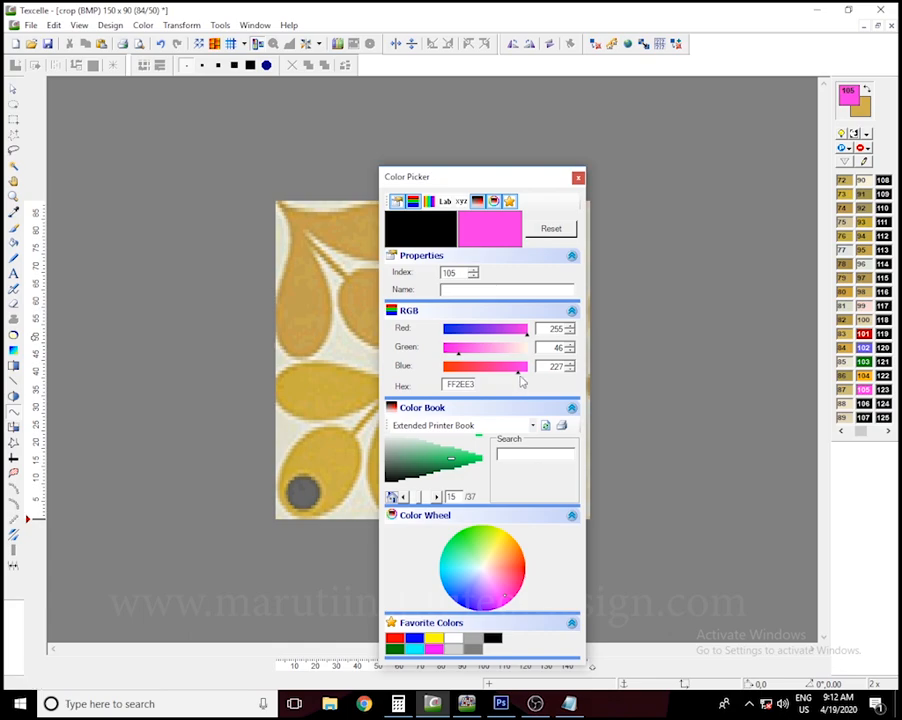
pyautogui.moveTo(525, 341); pyautogui.dragTo(518, 341)
pyautogui.moveTo(460, 361); pyautogui.dragTo(513, 352)
pyautogui.click(578, 178)
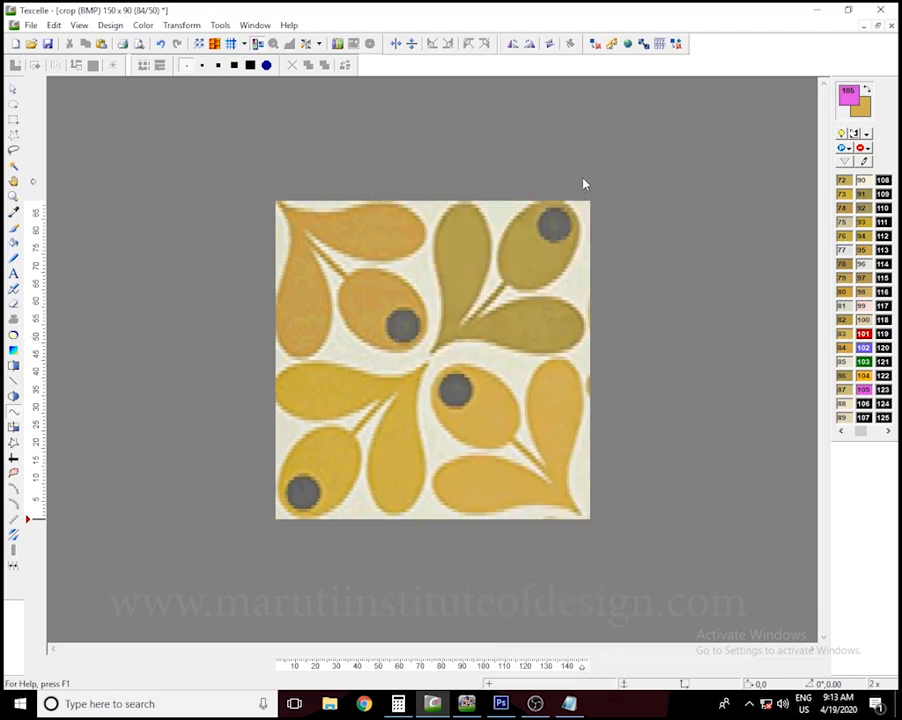
# - Make red color 101 active and set the Curve tool to Spline through points
pyautogui.click(864, 335)
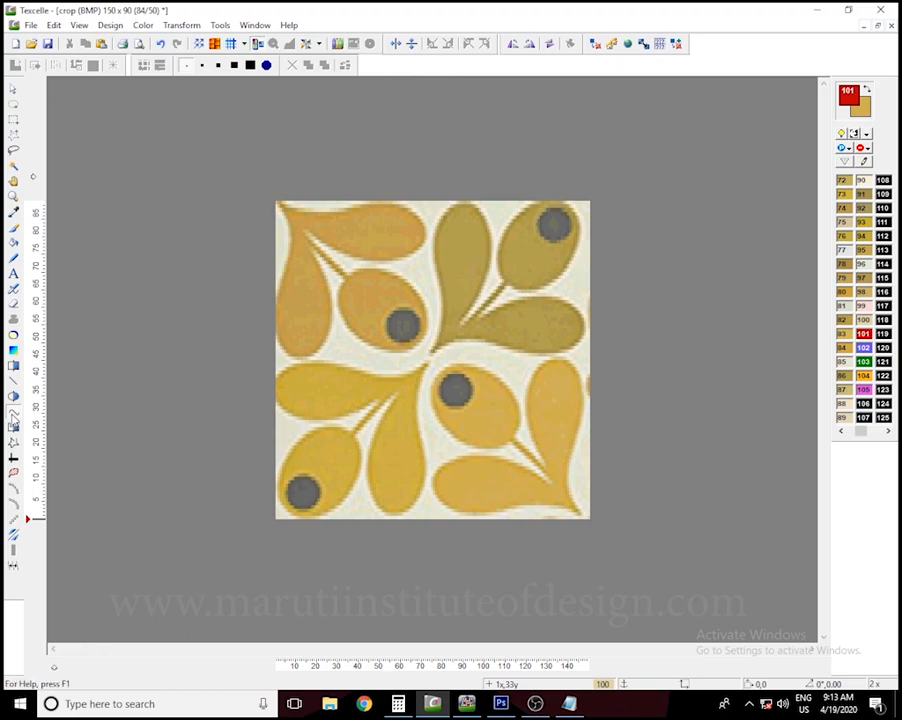
pyautogui.doubleClick(13, 423)
pyautogui.click(142, 423)
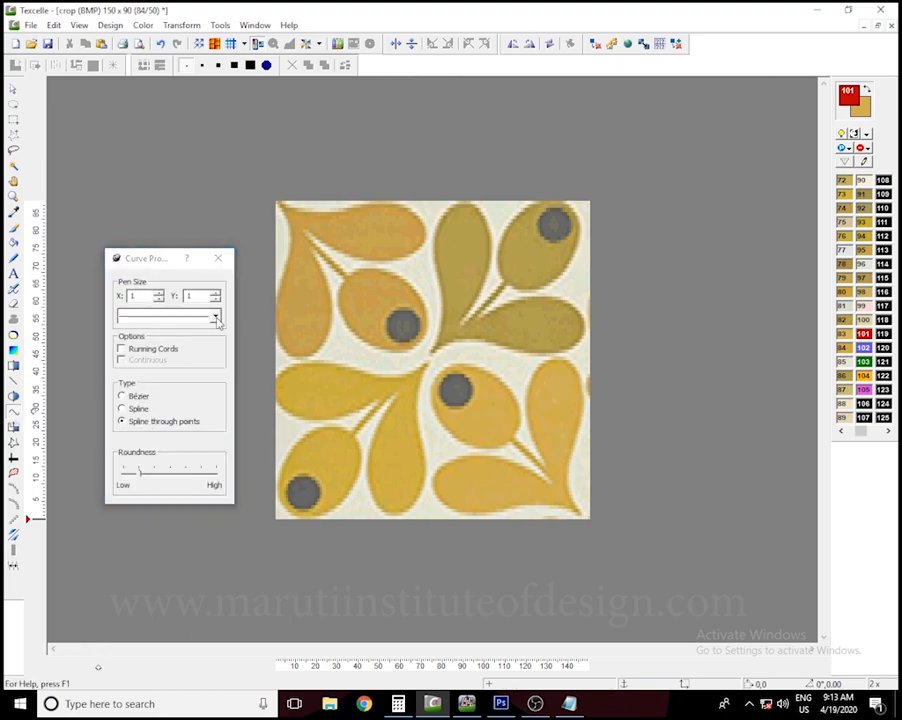
pyautogui.click(217, 259)
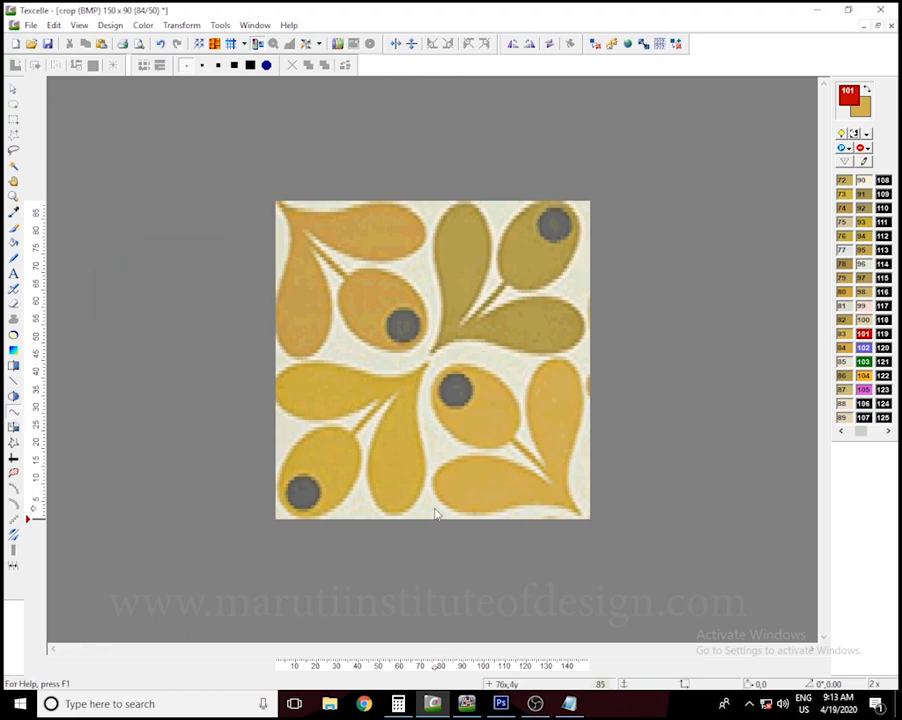
# - Trace both edges of the lower-left flower's stem with red curves, bending them to follow its shape
pyautogui.scroll(1, 435, 513)
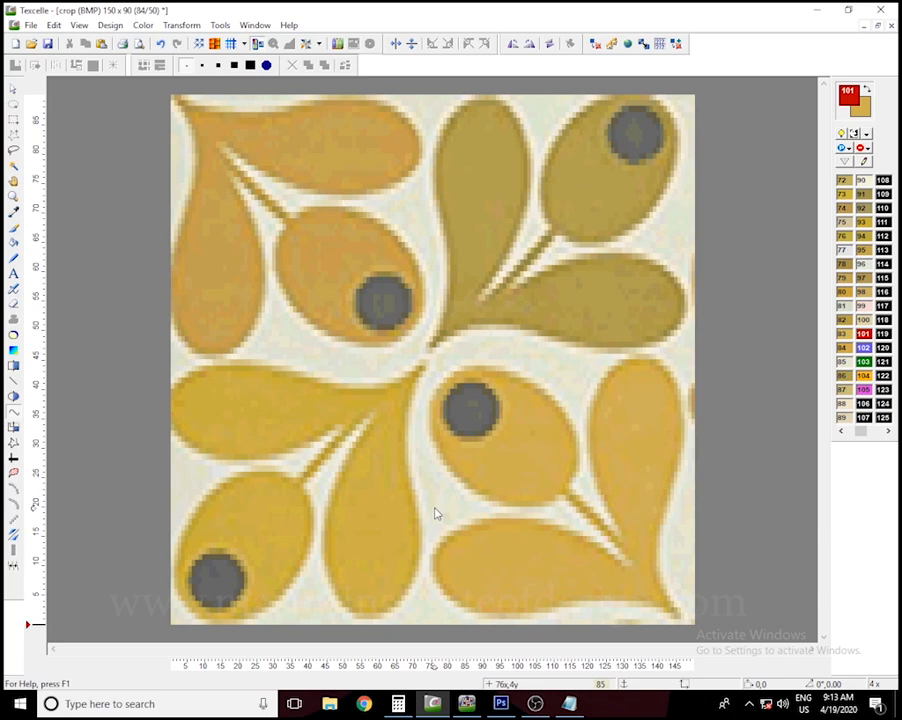
pyautogui.click(370, 418)
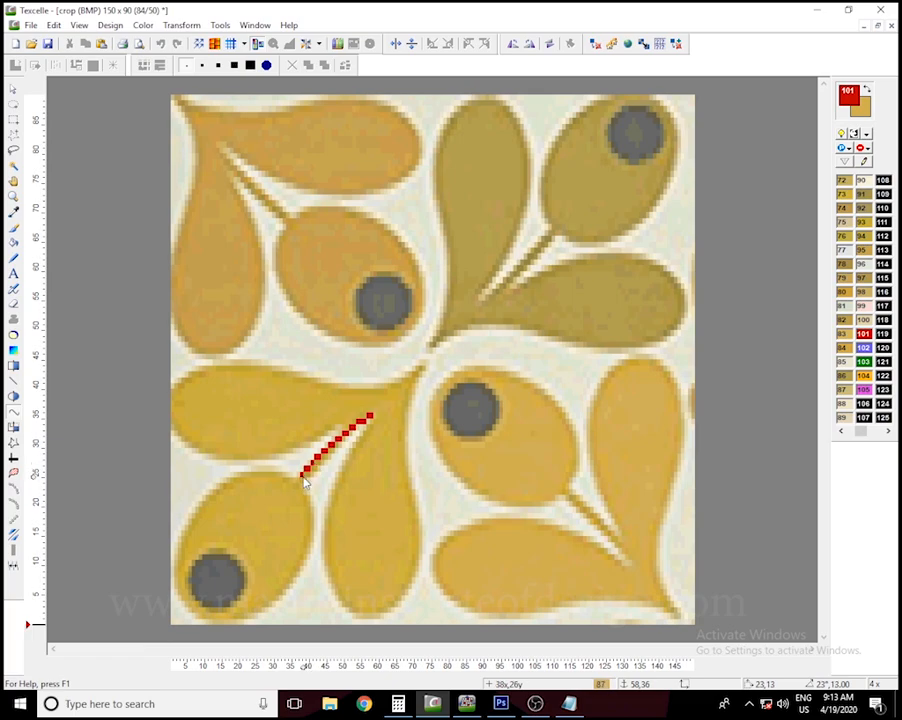
pyautogui.click(304, 478)
pyautogui.click(373, 421)
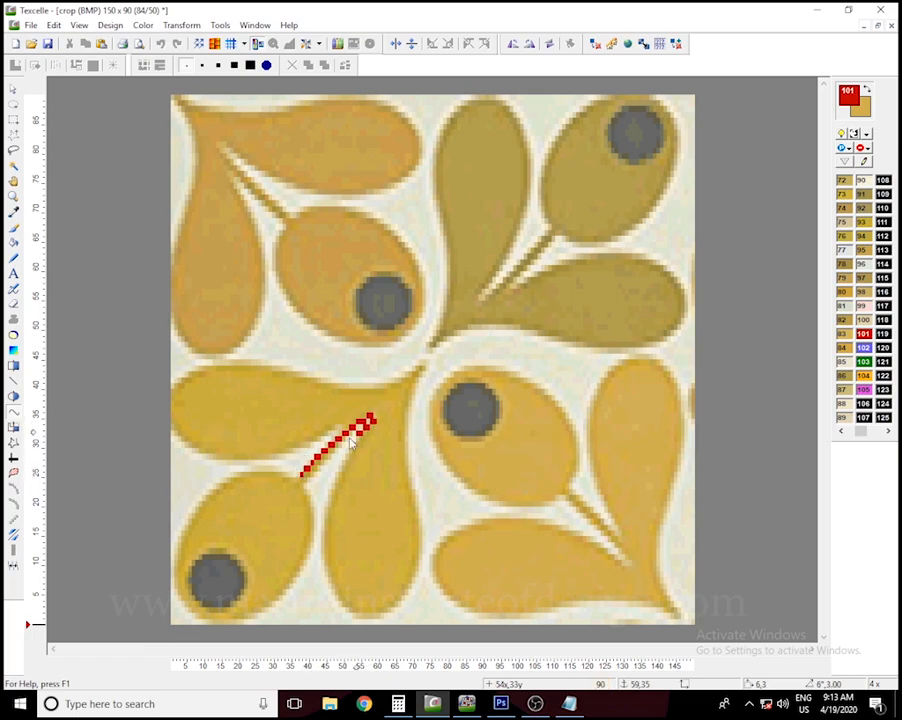
pyautogui.click(311, 474)
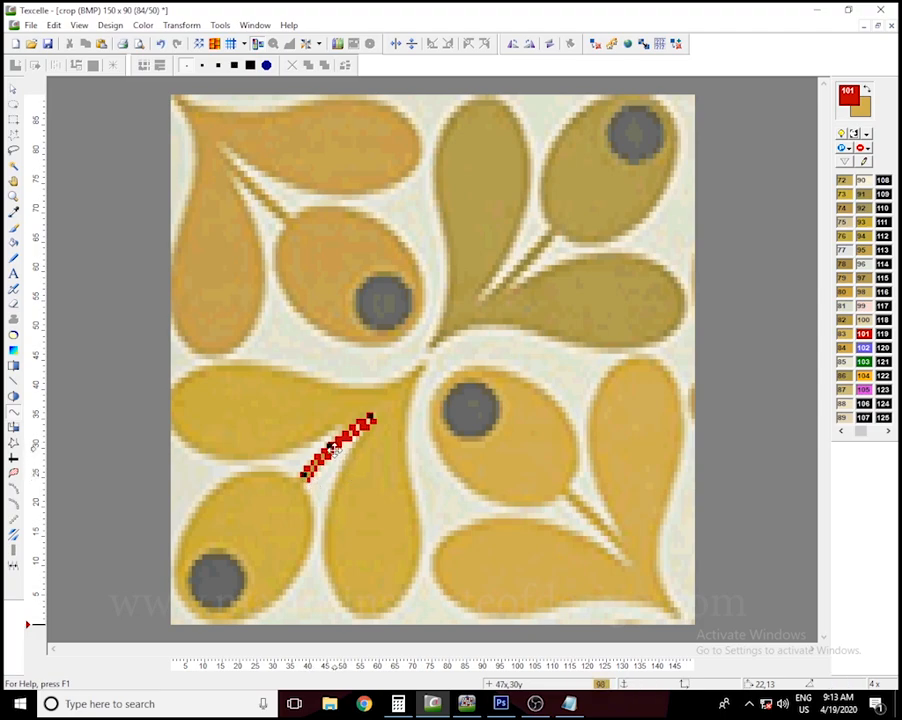
pyautogui.click(368, 427)
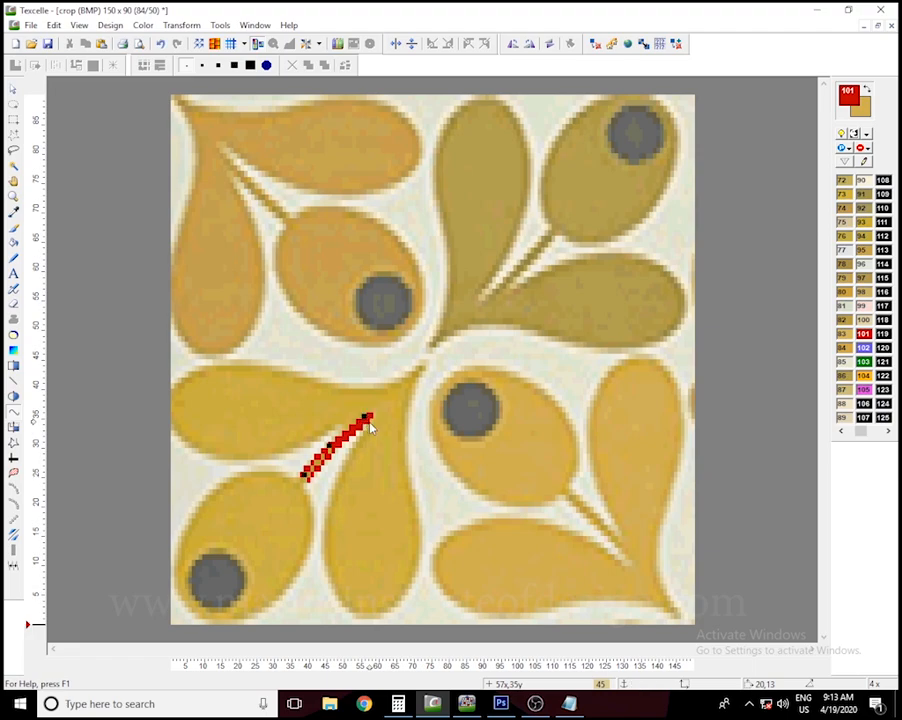
pyautogui.rightClick(371, 427)
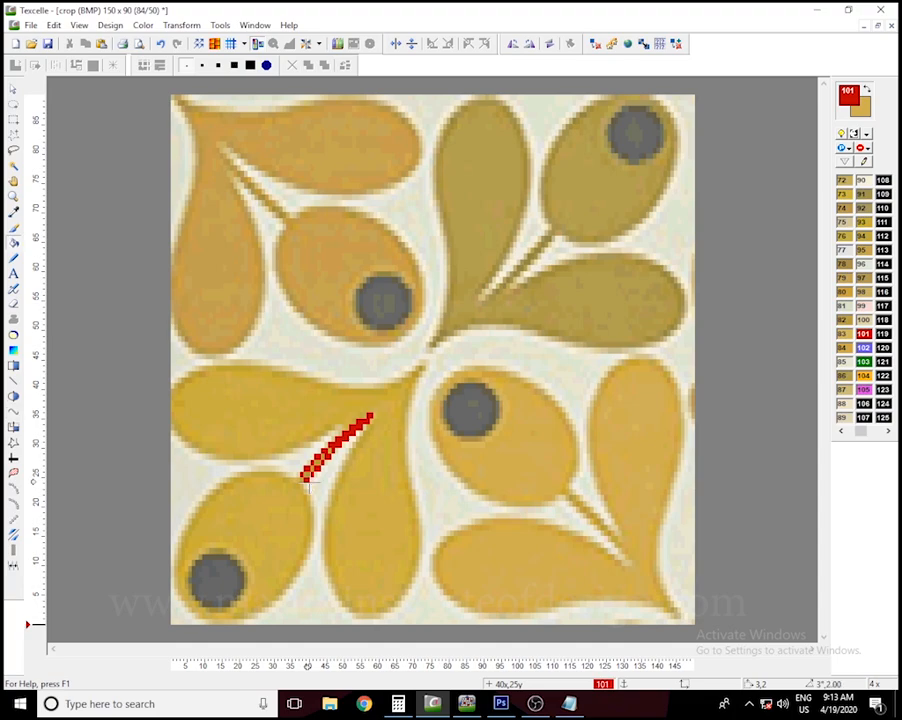
# - Fill the gaps inside the red stem outline with color 101 using the Bucket fill
pyautogui.doubleClick(13, 242)
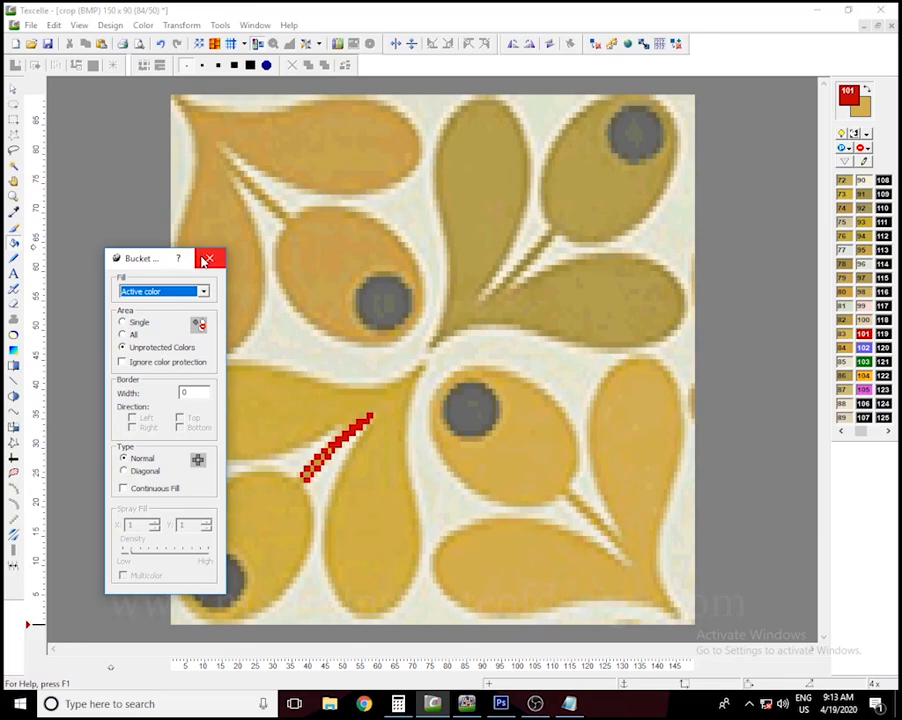
pyautogui.click(209, 258)
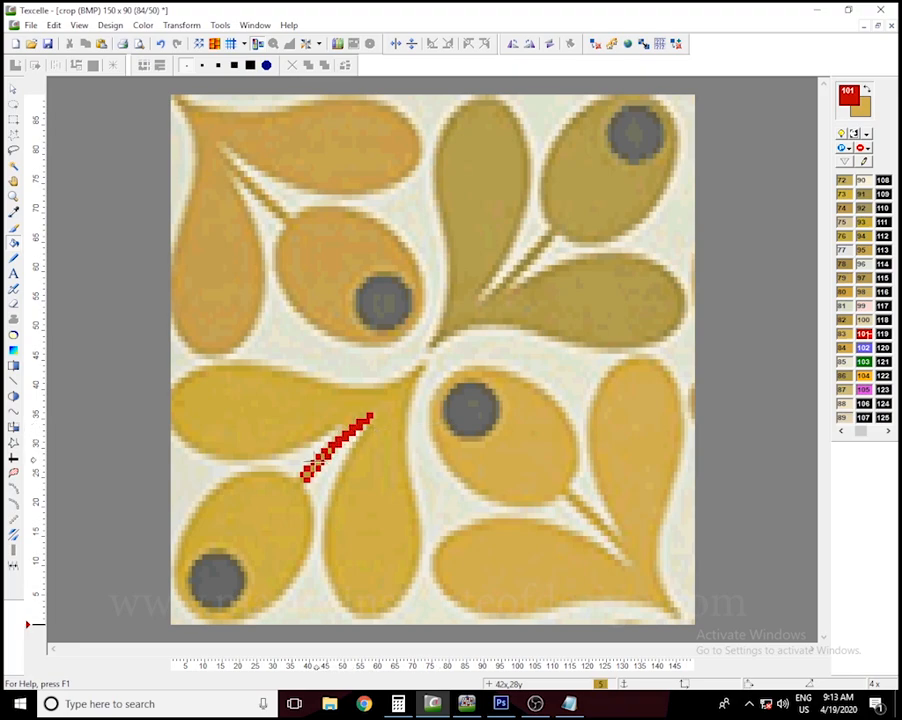
pyautogui.click(317, 462)
pyautogui.click(322, 457)
pyautogui.click(327, 451)
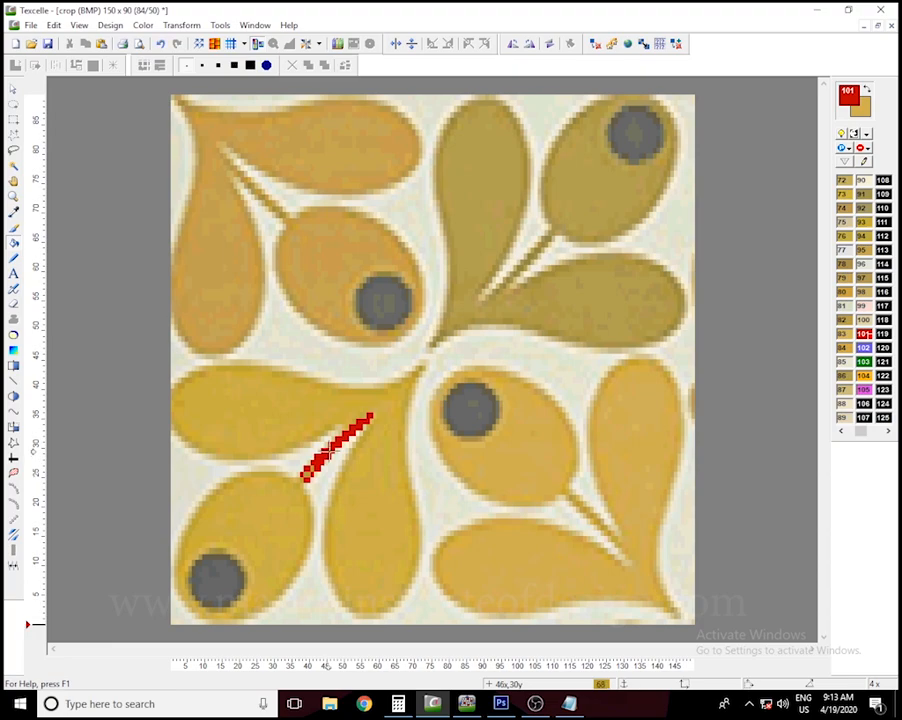
pyautogui.click(313, 466)
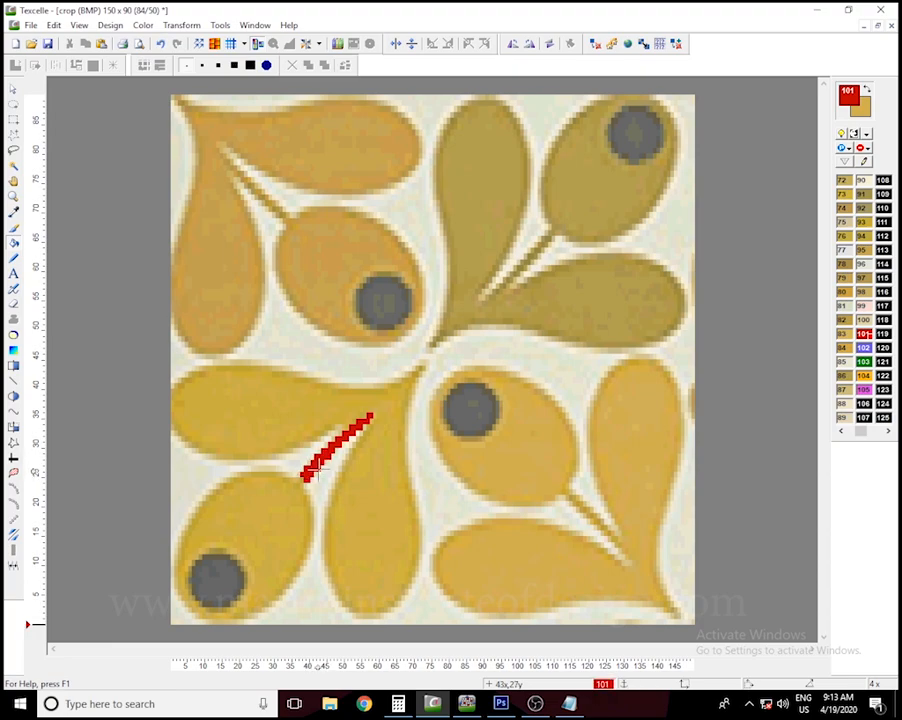
# - Hide all colors of the design except red color 101 to isolate the traced stem
pyautogui.scroll(1, 322, 461)
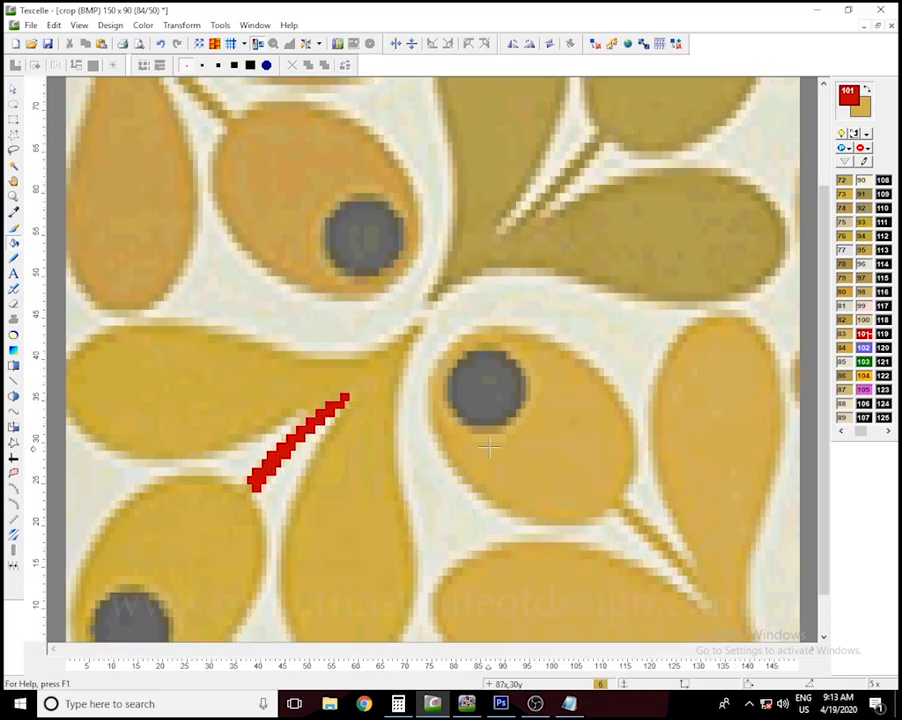
pyautogui.click(866, 134)
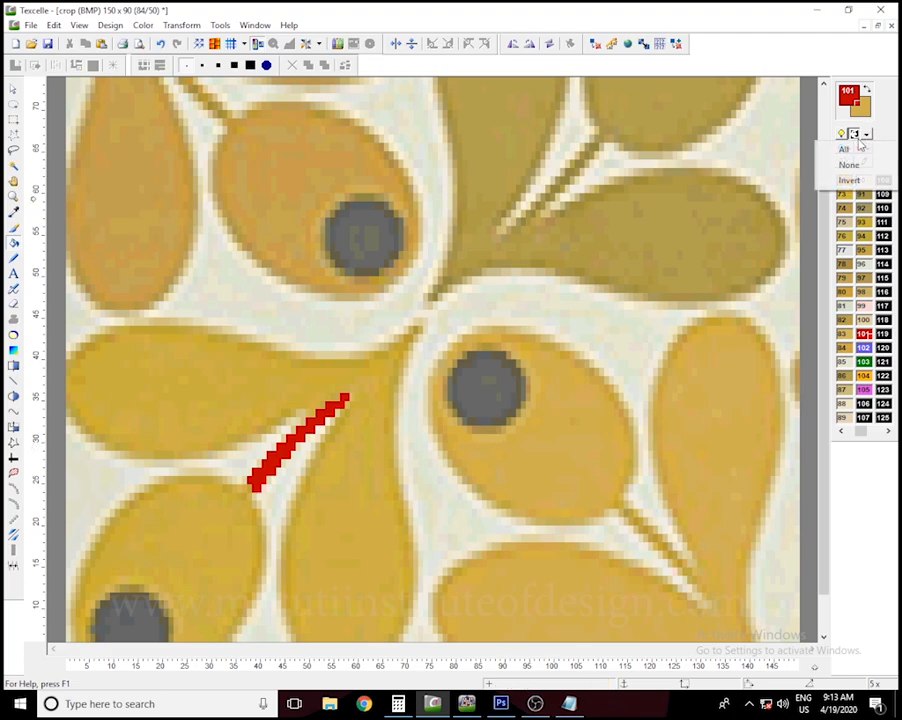
pyautogui.click(846, 150)
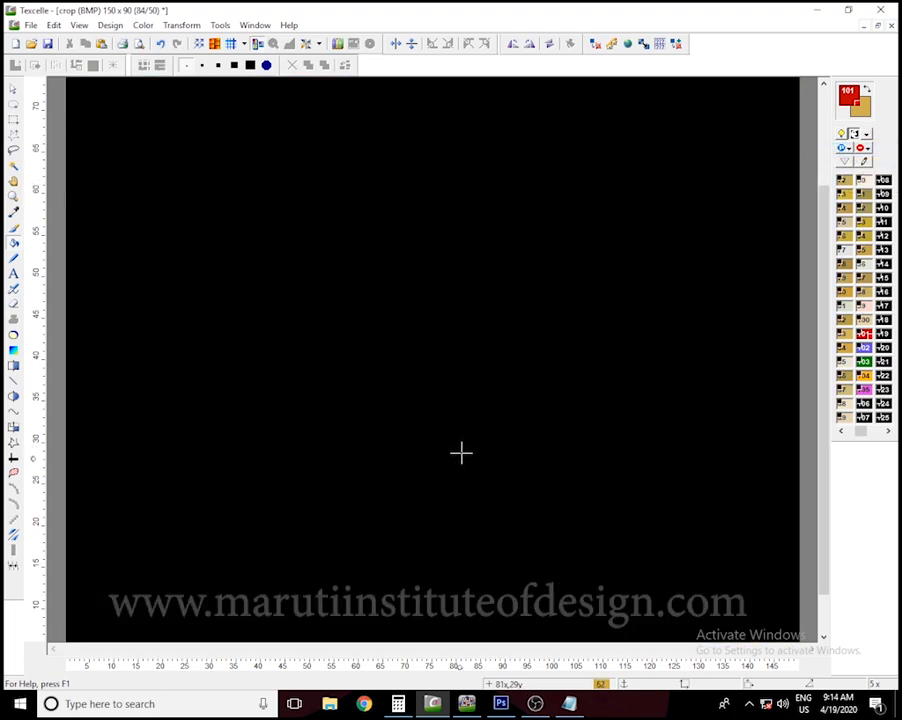
pyautogui.click(860, 337)
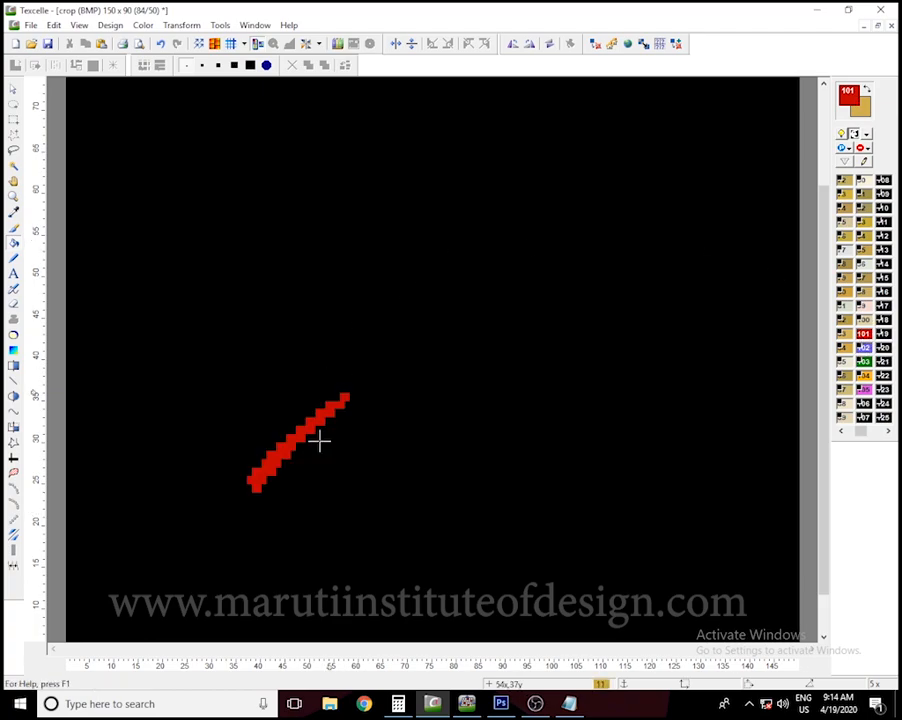
# - Remove the stray red pixels at the stem's lower end with the Pencil, using background color 77 sampled beside it
pyautogui.scroll(1, 318, 477)
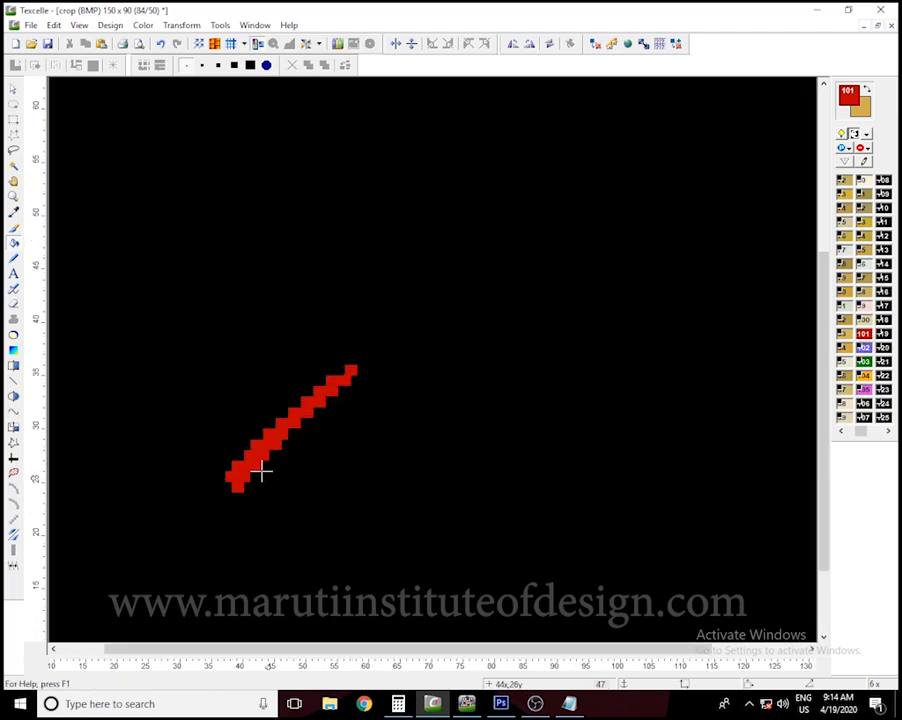
pyautogui.scroll(1, 258, 453)
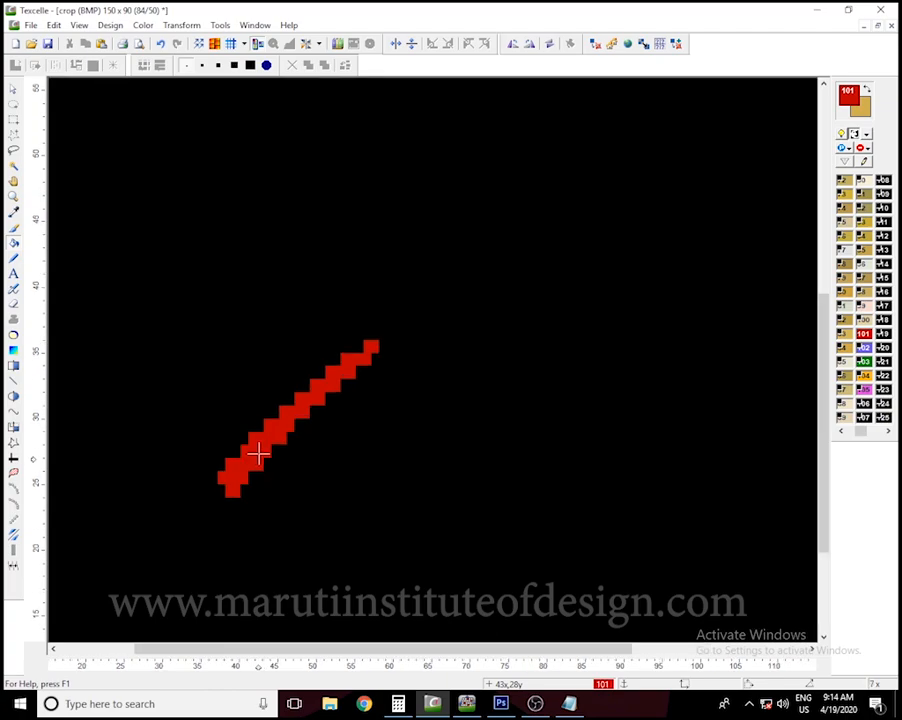
pyautogui.press('p')
pyautogui.rightClick(228, 443)
pyautogui.click(228, 461)
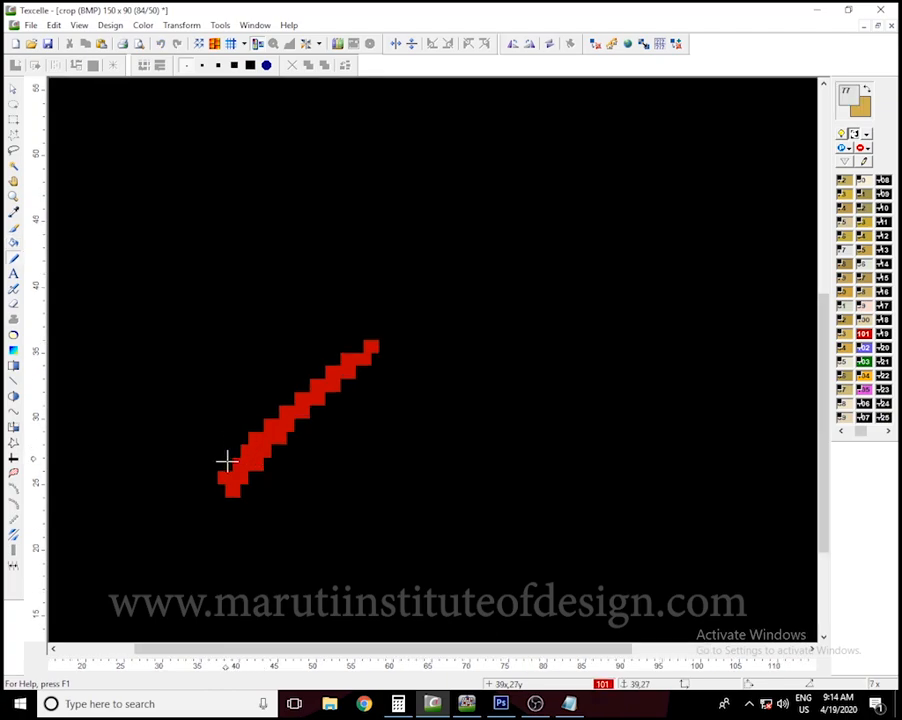
pyautogui.click(221, 475)
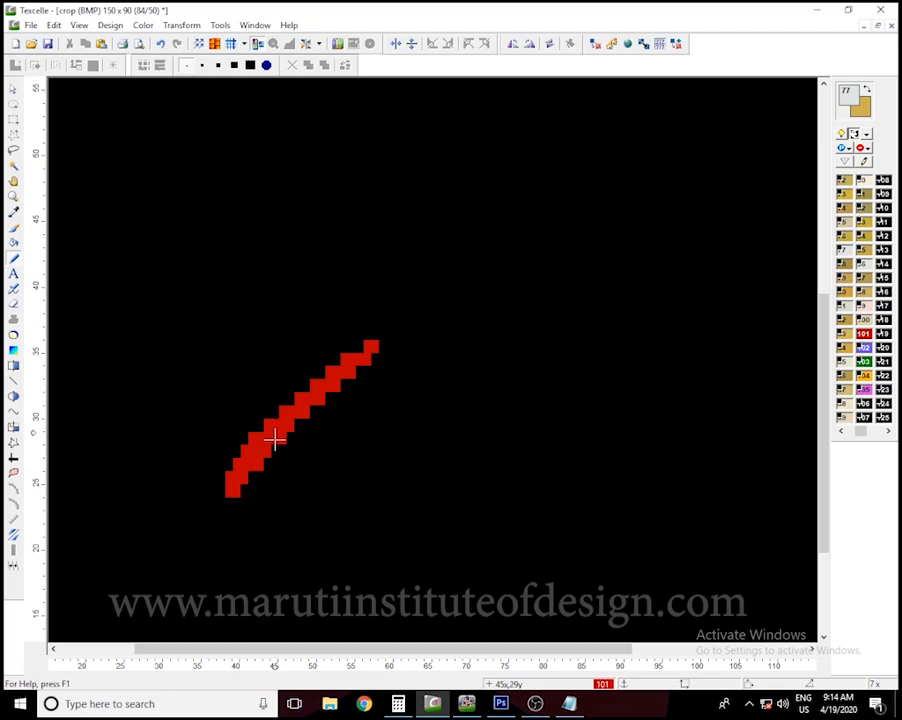
# - Clean up the red stem's stepped edges with the Pencil, using colors sampled from the stem and its surroundings, and redisplay all colors
pyautogui.rightClick(344, 356)
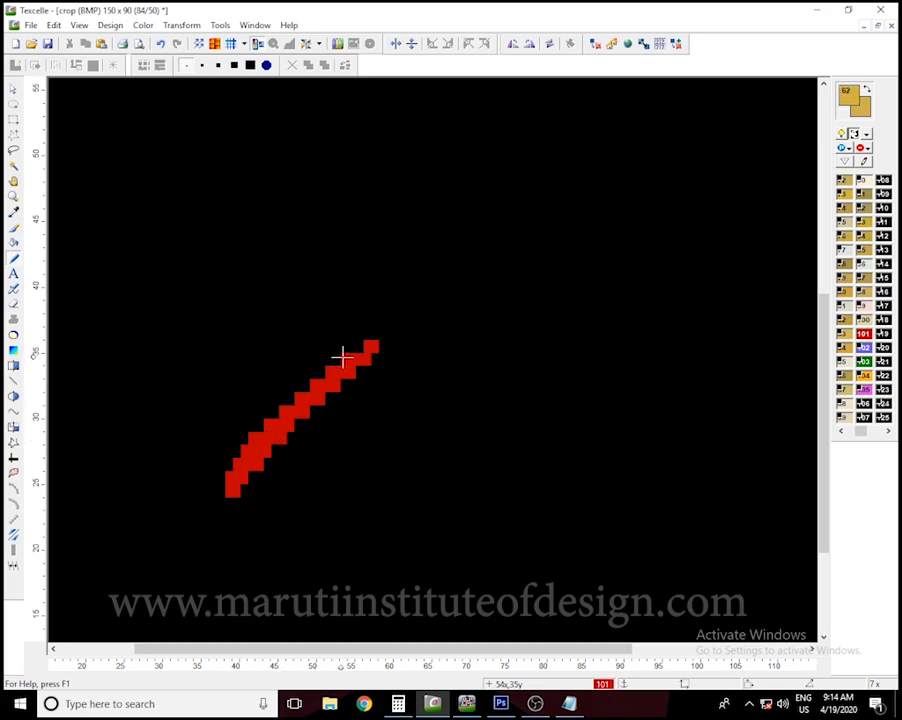
pyautogui.rightClick(258, 450)
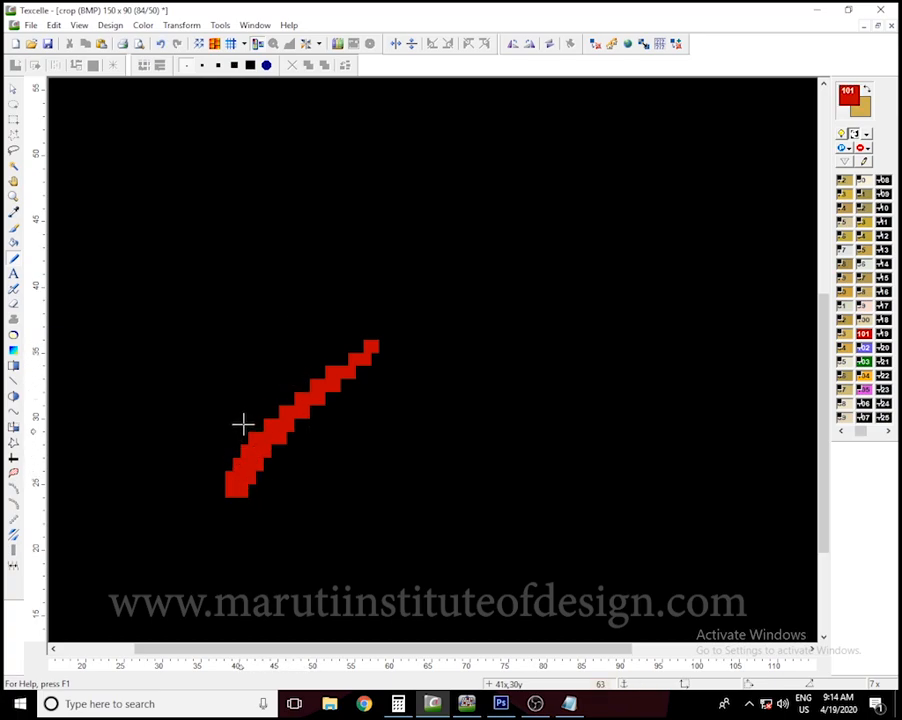
pyautogui.rightClick(291, 442)
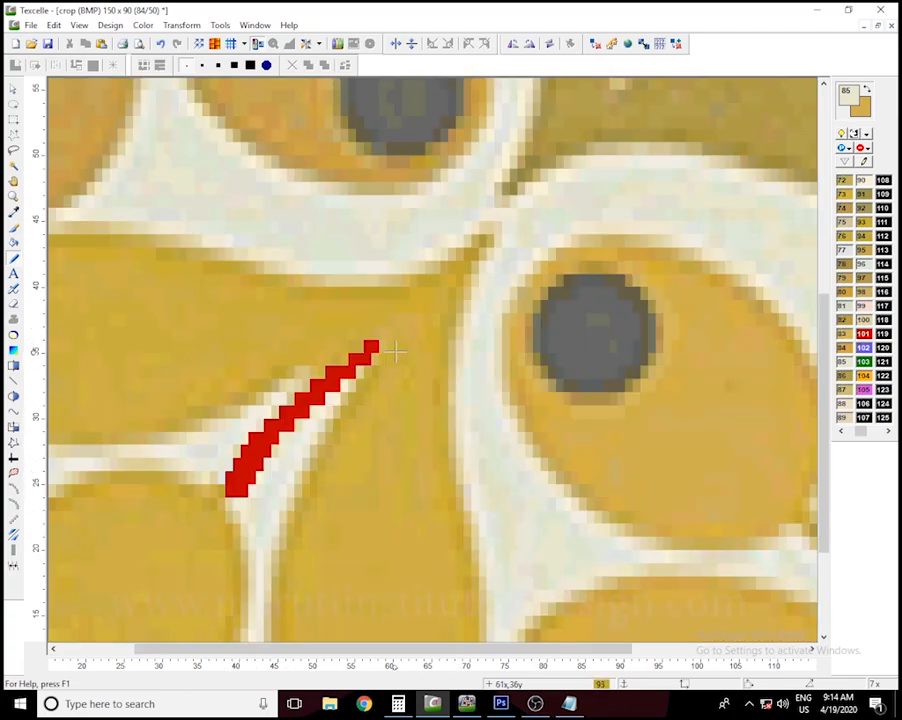
# - Trace the horizontal petal beside the red stem with a closed 1-pixel curve in red color 101, type Spline through points
pyautogui.rightClick(240, 483)
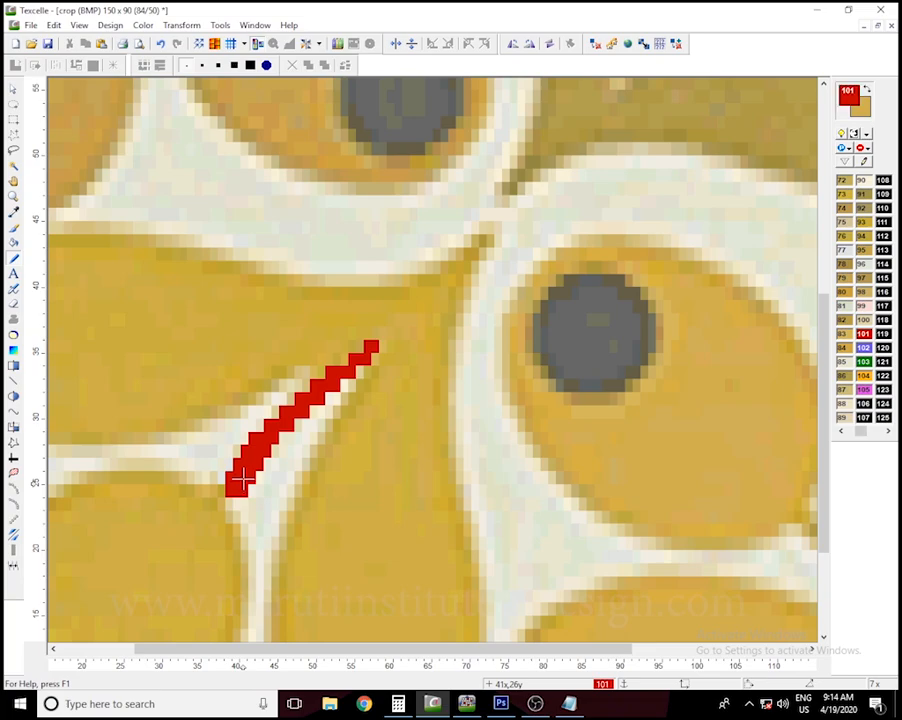
pyautogui.scroll(-2, 240, 483)
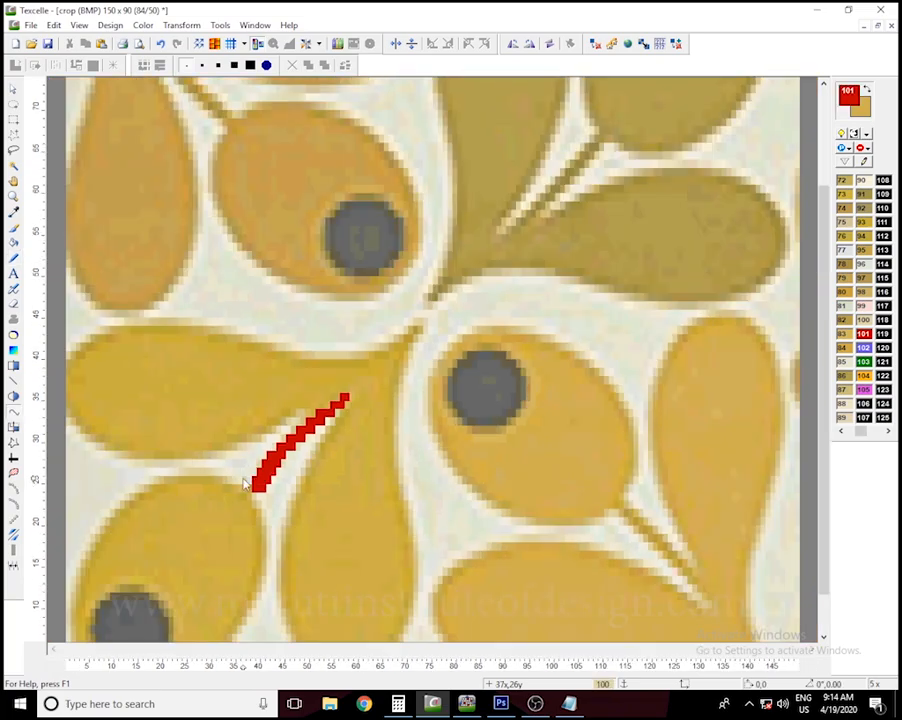
pyautogui.doubleClick(14, 411)
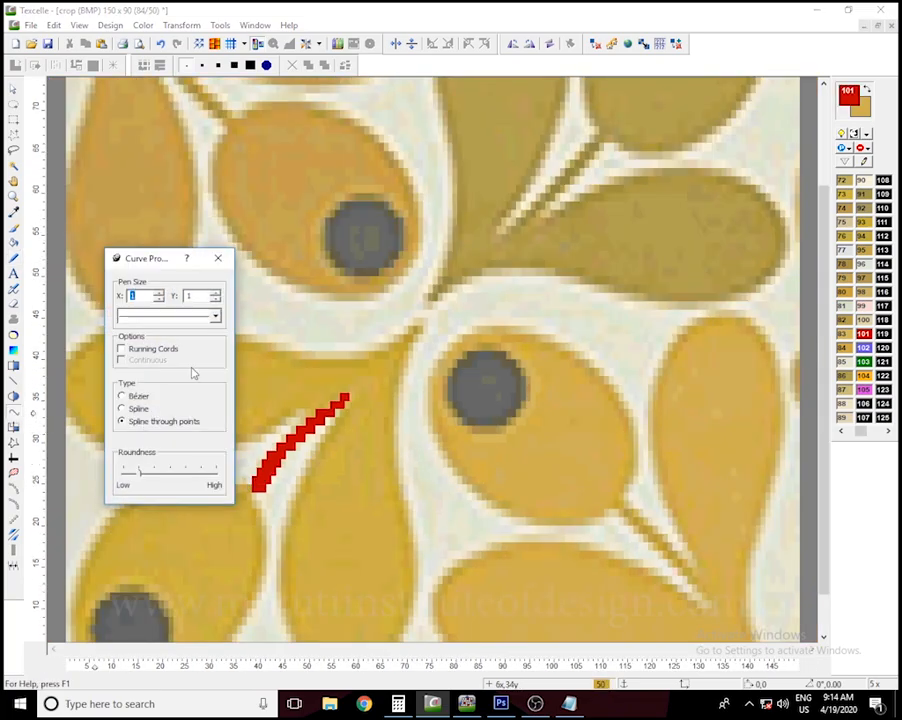
pyautogui.click(218, 258)
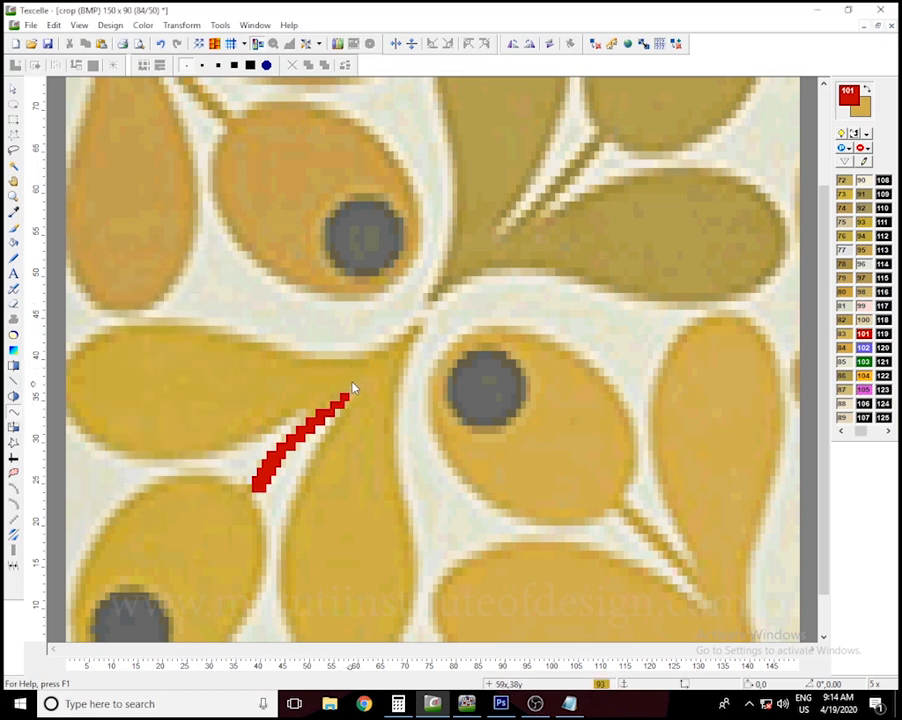
pyautogui.moveTo(412, 328)
pyautogui.mouseDown()
pyautogui.moveTo(355, 366)
pyautogui.moveTo(292, 373)
pyautogui.moveTo(224, 337)
pyautogui.moveTo(137, 333)
pyautogui.moveTo(88, 363)
pyautogui.moveTo(69, 401)
pyautogui.moveTo(79, 428)
pyautogui.moveTo(131, 454)
pyautogui.moveTo(163, 457)
pyautogui.moveTo(285, 426)
pyautogui.moveTo(265, 424)
pyautogui.moveTo(369, 369)
pyautogui.mouseUp()
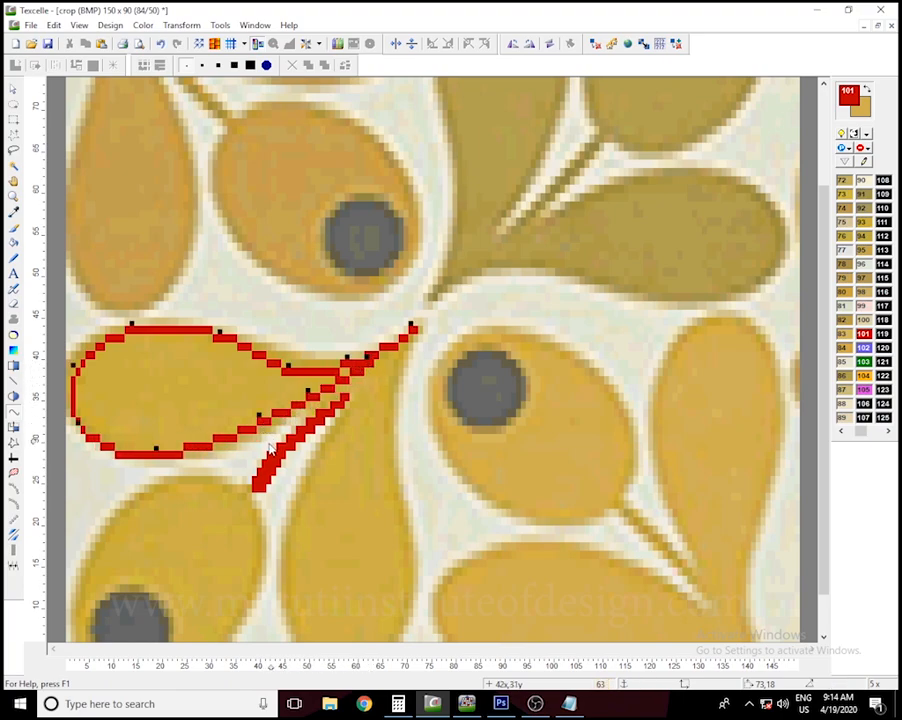
# - Adjust the curve points to fit the horizontal petal's edges and fill the outline with color 101
pyautogui.moveTo(263, 420)
pyautogui.mouseDown()
pyautogui.moveTo(262, 433)
pyautogui.moveTo(254, 431)
pyautogui.mouseUp()
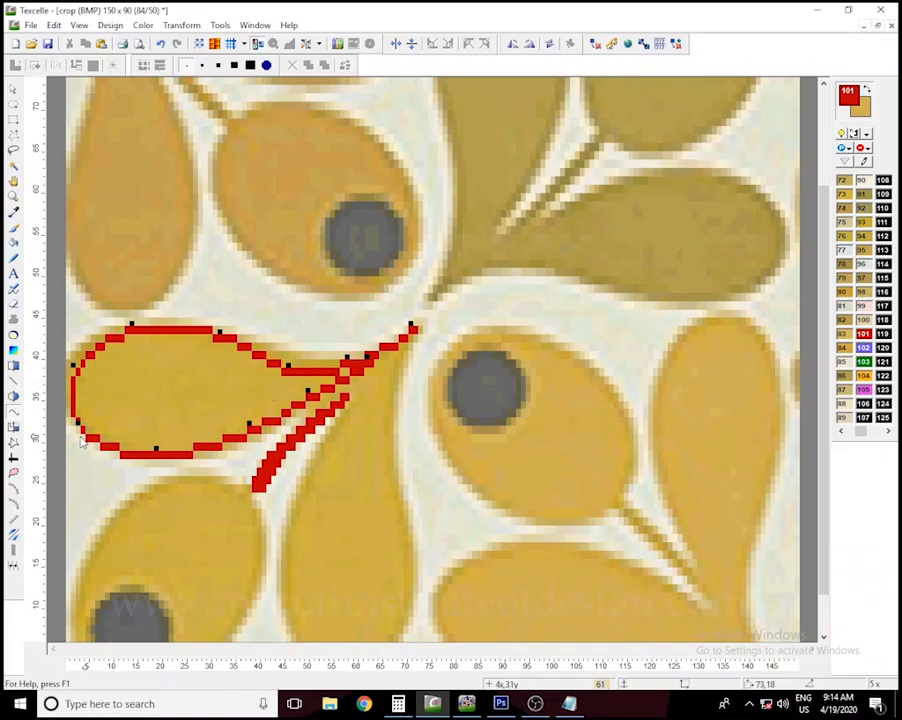
pyautogui.moveTo(221, 334); pyautogui.dragTo(216, 334)
pyautogui.moveTo(287, 367); pyautogui.dragTo(292, 360)
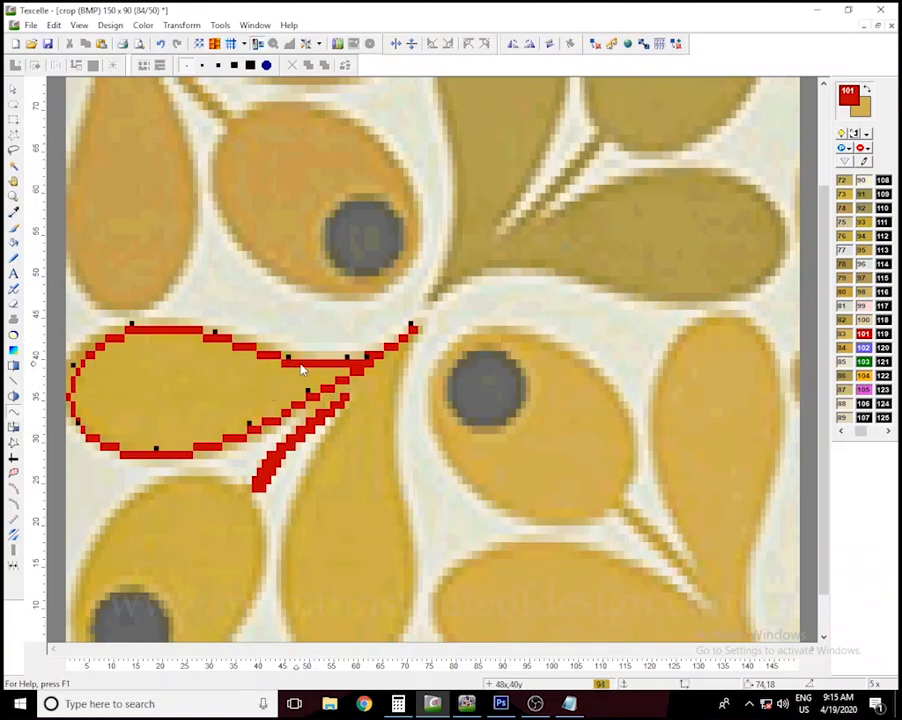
pyautogui.moveTo(130, 326); pyautogui.dragTo(138, 337)
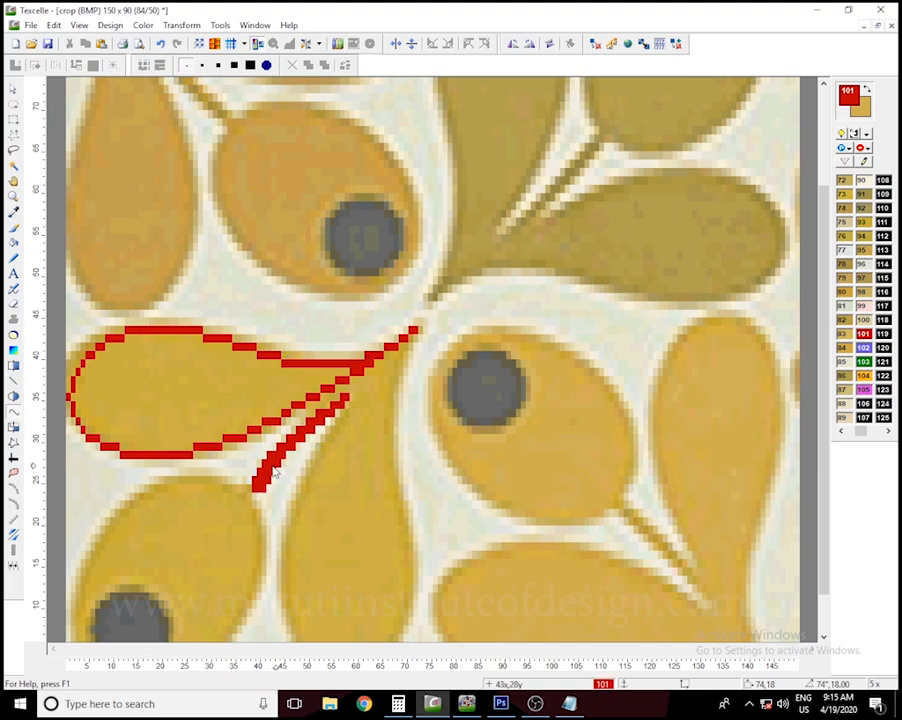
pyautogui.click(243, 403)
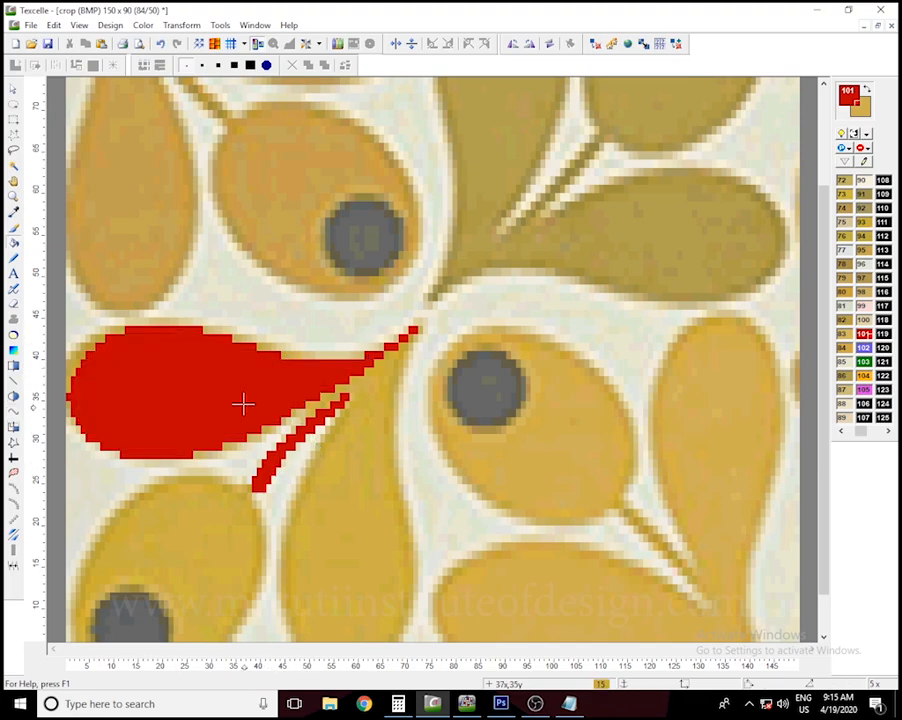
# - Isolate red color 101 and trim the stray pixels along the horizontal petal's rounded end and lower edge with sampled neighboring colors
pyautogui.press('h')
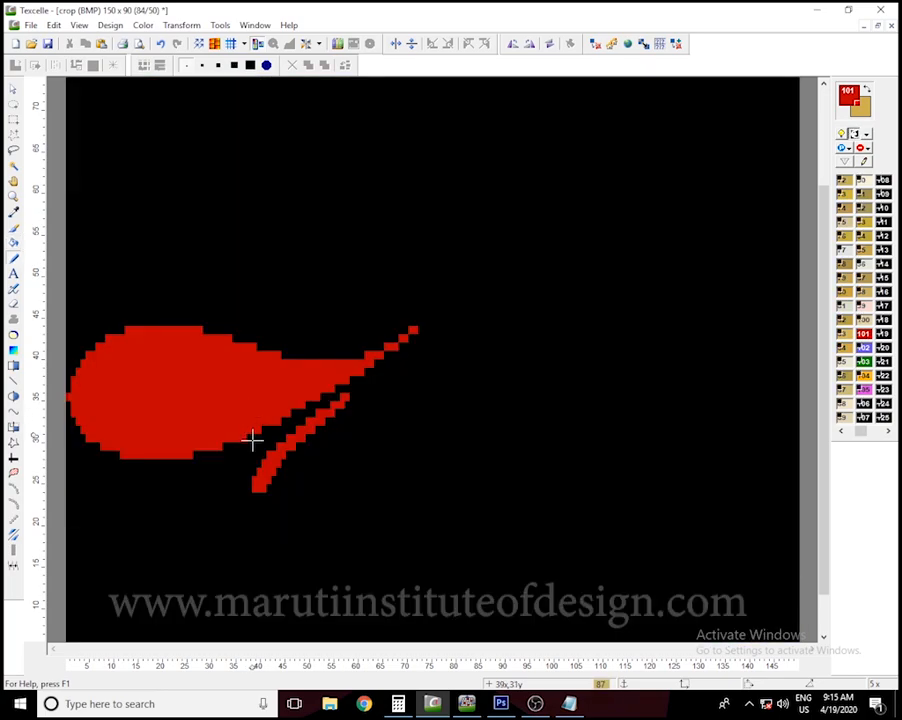
pyautogui.rightClick(252, 440)
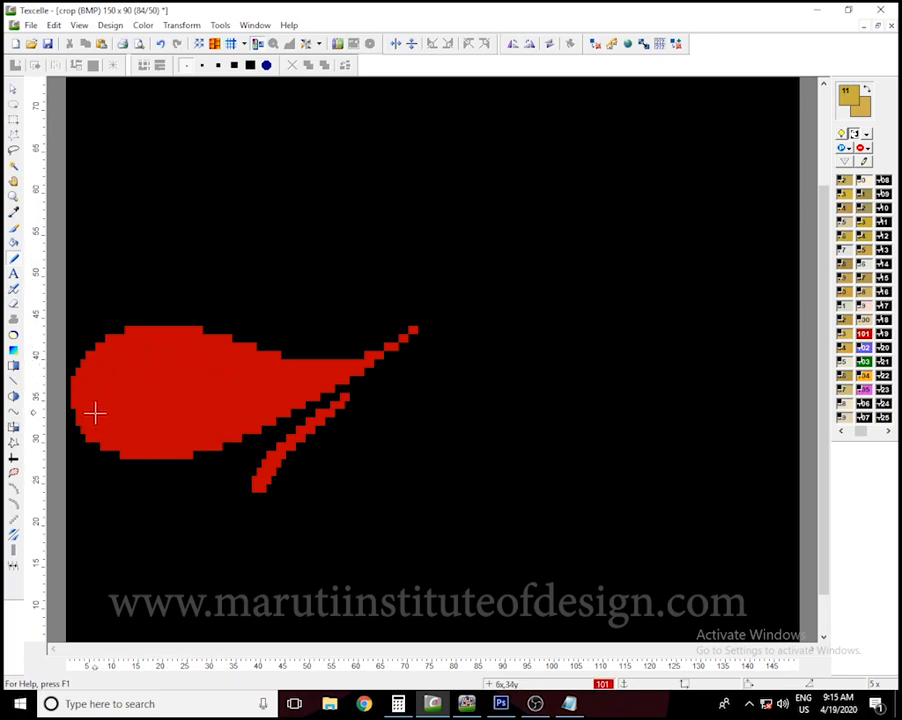
pyautogui.rightClick(88, 406)
pyautogui.rightClick(100, 463)
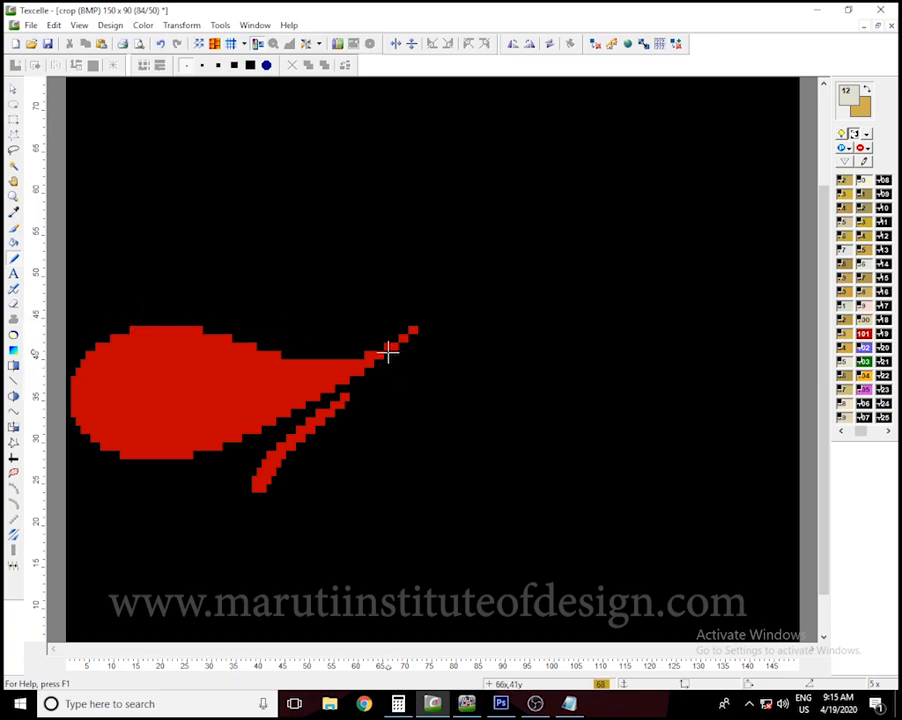
# - Thicken and smooth the horizontal petal's narrow tip with red Pencil pixels and sampled background, and redisplay all colors
pyautogui.rightClick(384, 347)
pyautogui.moveTo(384, 347)
pyautogui.mouseDown()
pyautogui.moveTo(348, 357)
pyautogui.moveTo(406, 330)
pyautogui.moveTo(389, 341)
pyautogui.mouseUp()
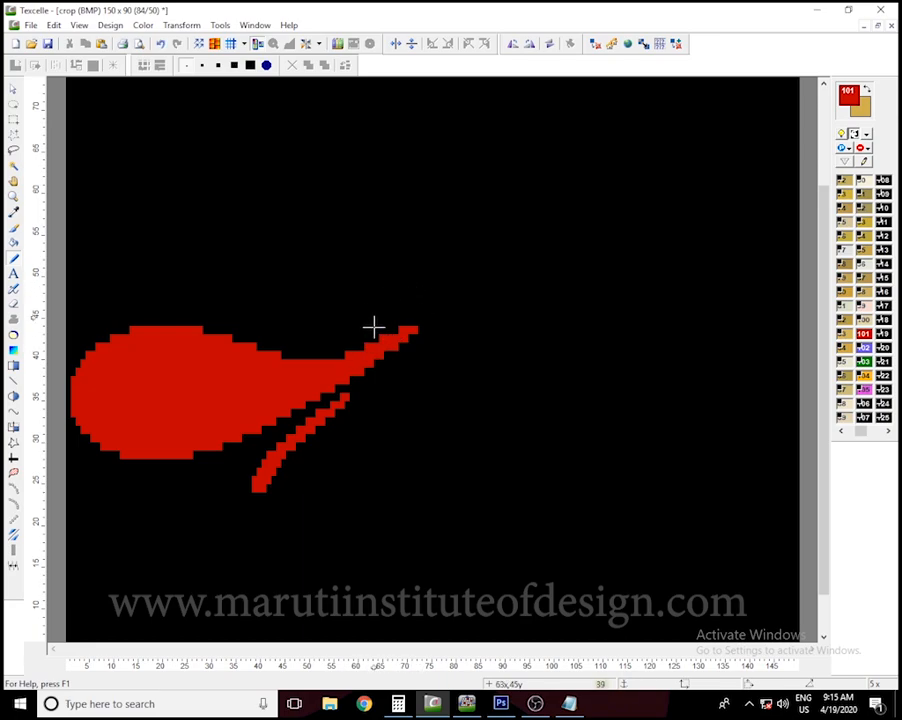
pyautogui.rightClick(377, 331)
pyautogui.click(381, 337)
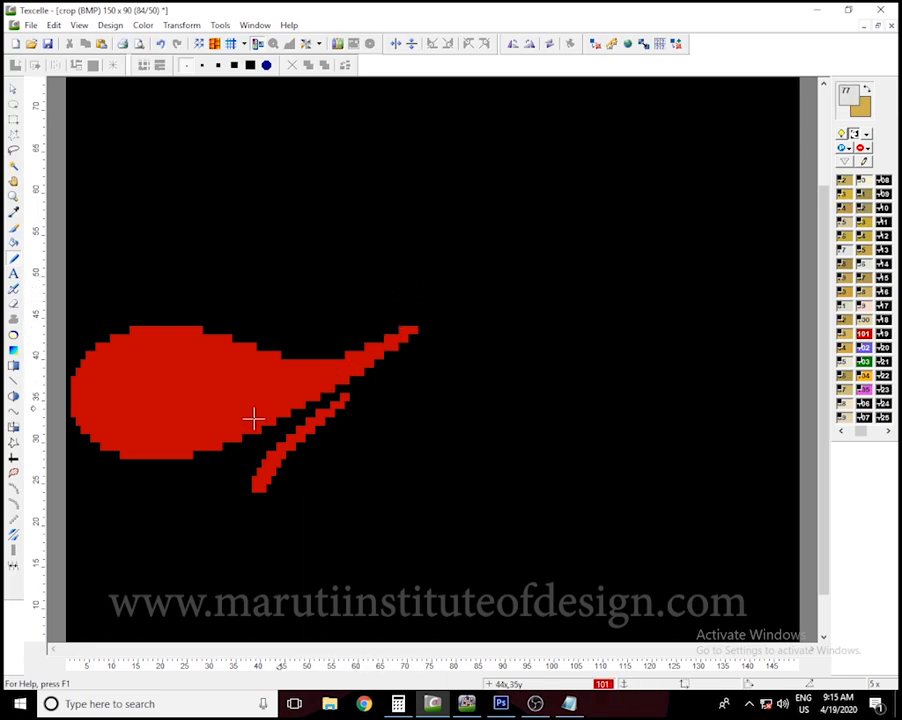
pyautogui.press('h')
# - Trace the vertical petal below the shared tip with a curve in red color 101
pyautogui.rightClick(285, 383)
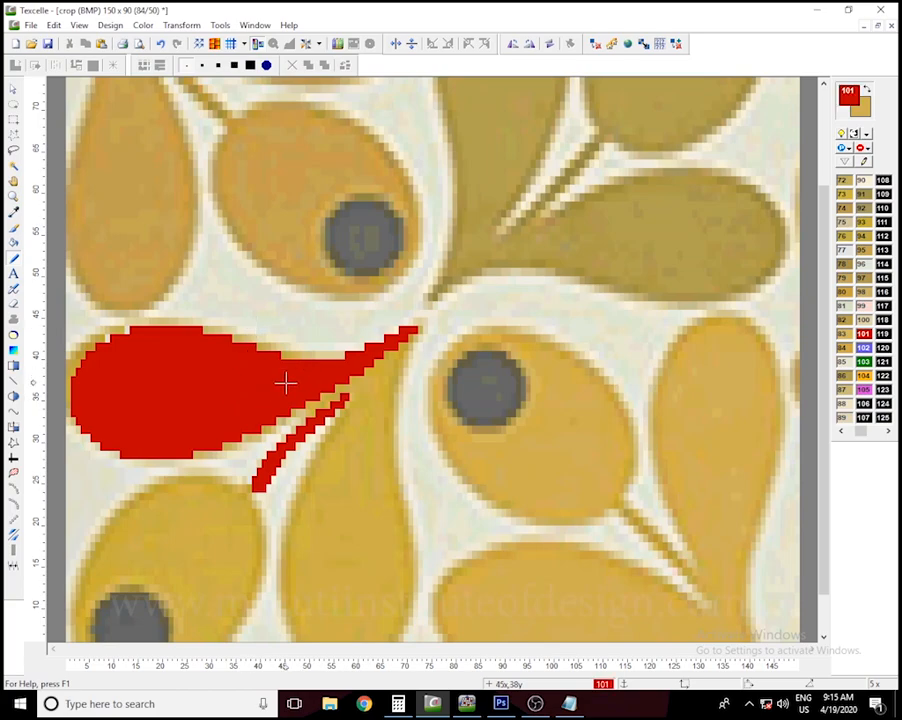
pyautogui.scroll(-2, 403, 370)
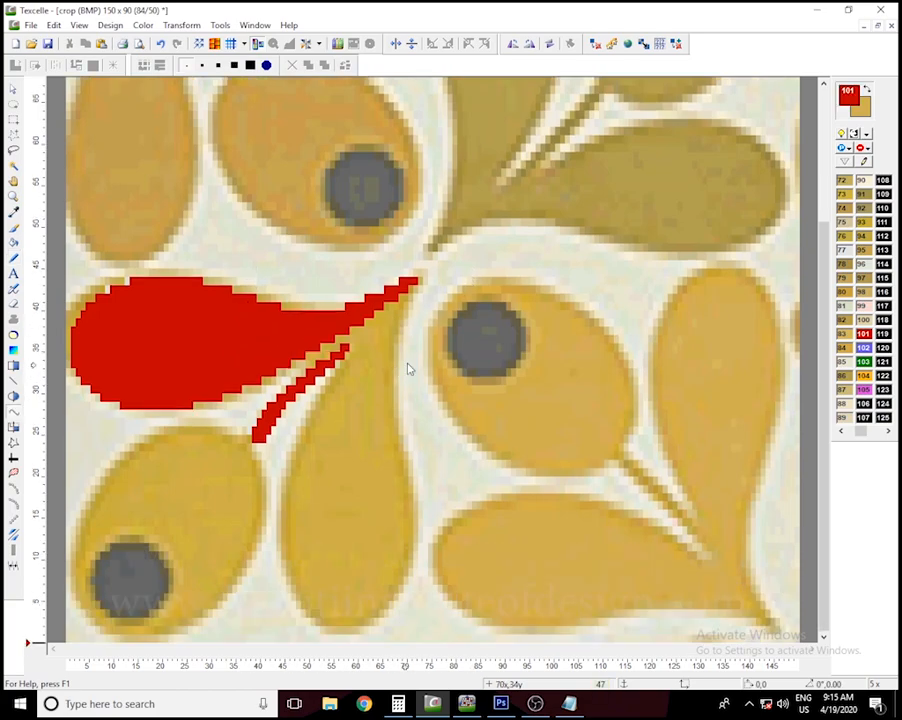
pyautogui.moveTo(416, 288)
pyautogui.mouseDown()
pyautogui.moveTo(383, 338)
pyautogui.moveTo(380, 428)
pyautogui.moveTo(403, 482)
pyautogui.moveTo(400, 568)
pyautogui.moveTo(392, 591)
pyautogui.moveTo(337, 623)
pyautogui.moveTo(283, 569)
pyautogui.moveTo(281, 555)
pyautogui.moveTo(311, 465)
pyautogui.moveTo(315, 410)
pyautogui.moveTo(378, 357)
pyautogui.mouseUp()
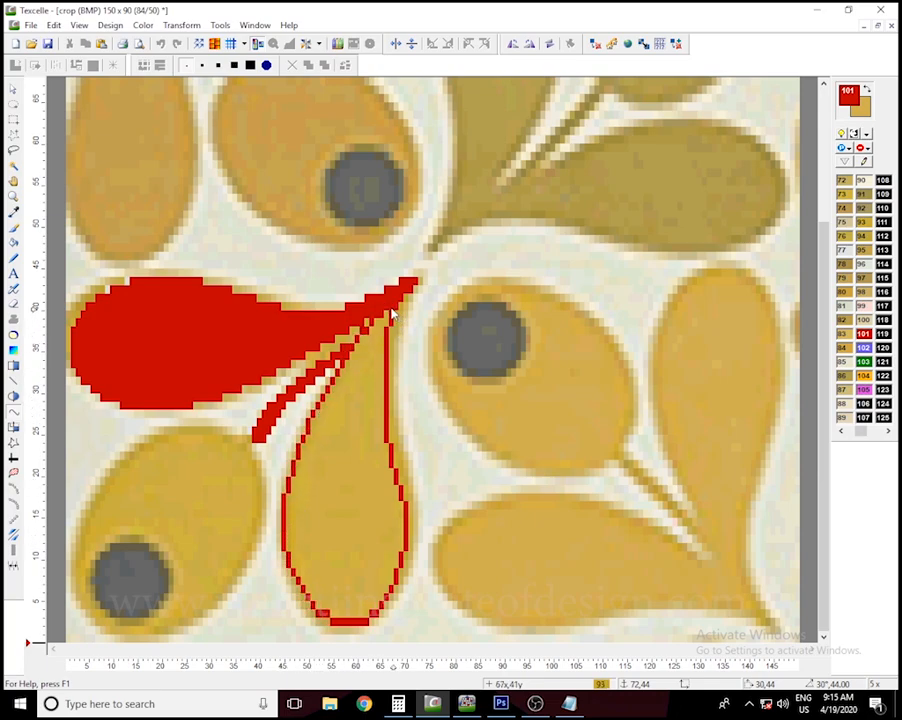
pyautogui.click(386, 313)
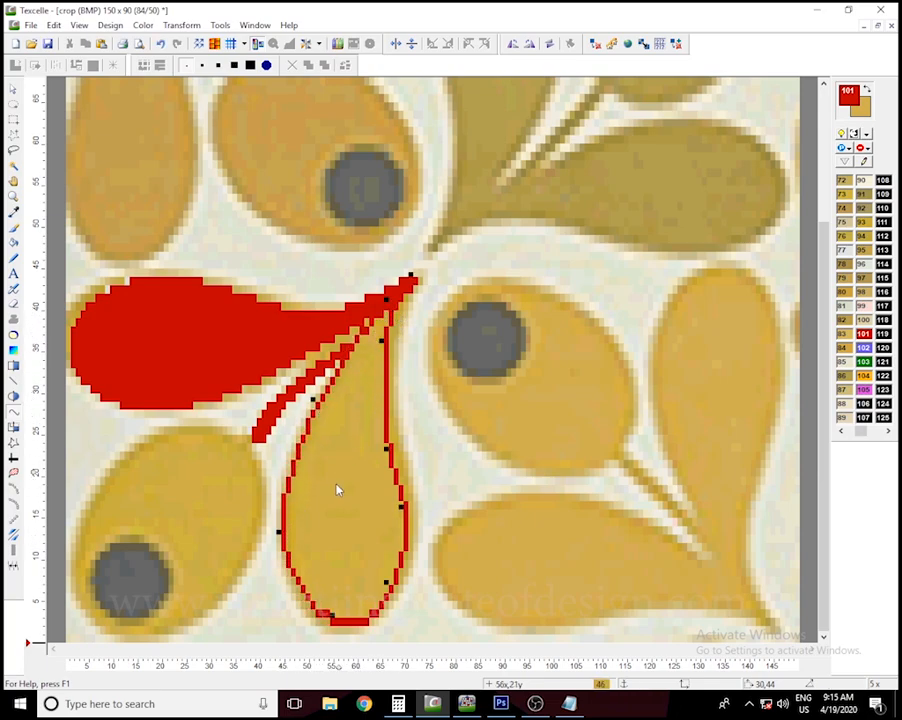
# - Adjust the curve points along both sides of the vertical petal and fill the outline with color 101
pyautogui.moveTo(279, 534); pyautogui.dragTo(281, 541)
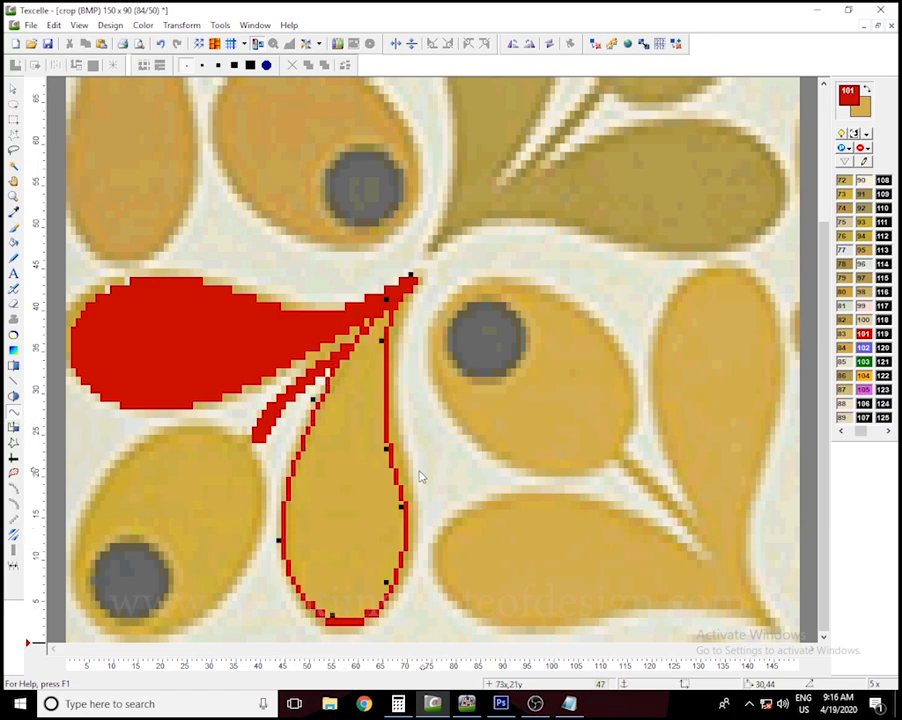
pyautogui.moveTo(386, 350); pyautogui.dragTo(386, 392)
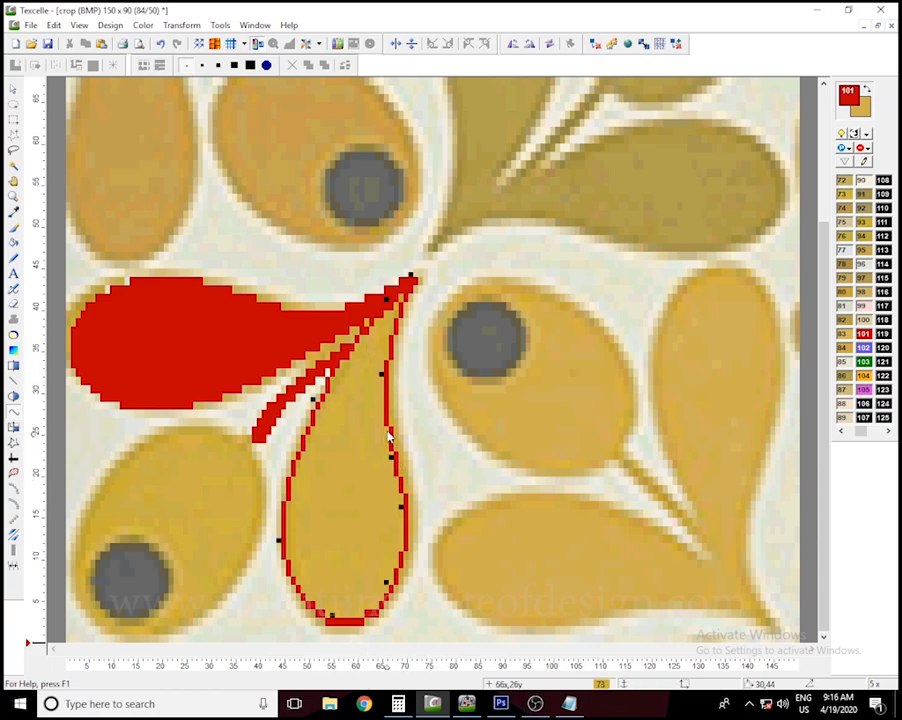
pyautogui.rightClick(389, 439)
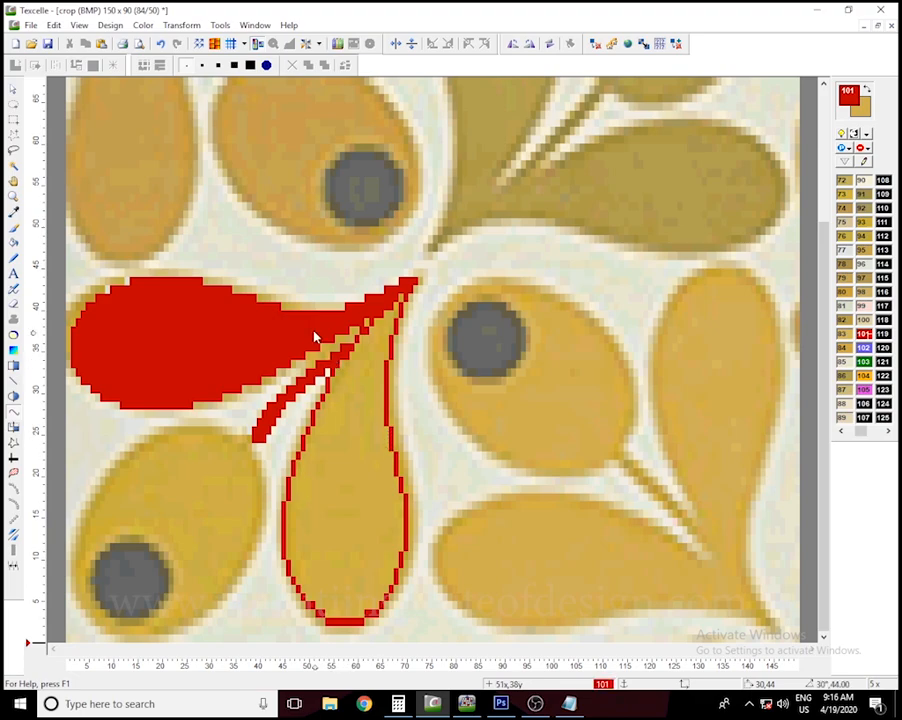
pyautogui.click(359, 429)
# - Isolate red color 101, trim the vertical petal's stem-side edge with sampled neighboring colors, and redisplay the whole design
pyautogui.press('h')
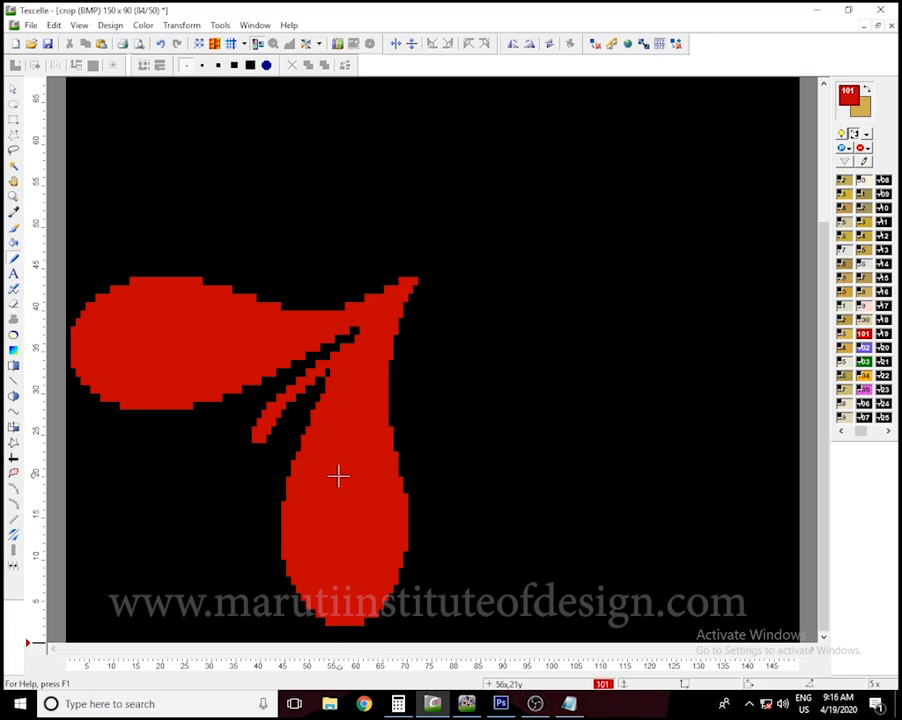
pyautogui.rightClick(326, 371)
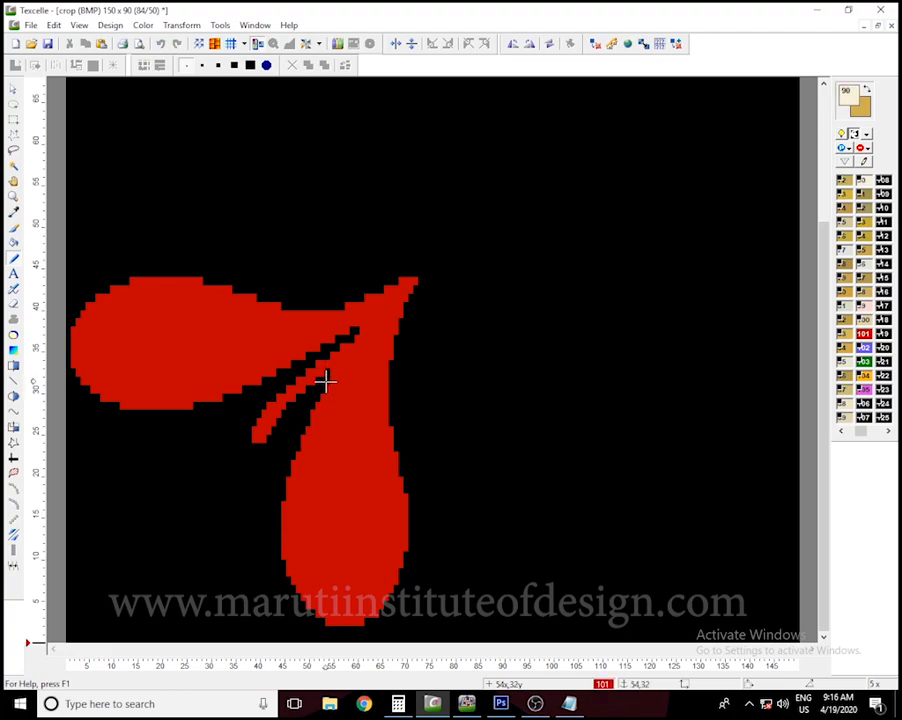
pyautogui.rightClick(342, 338)
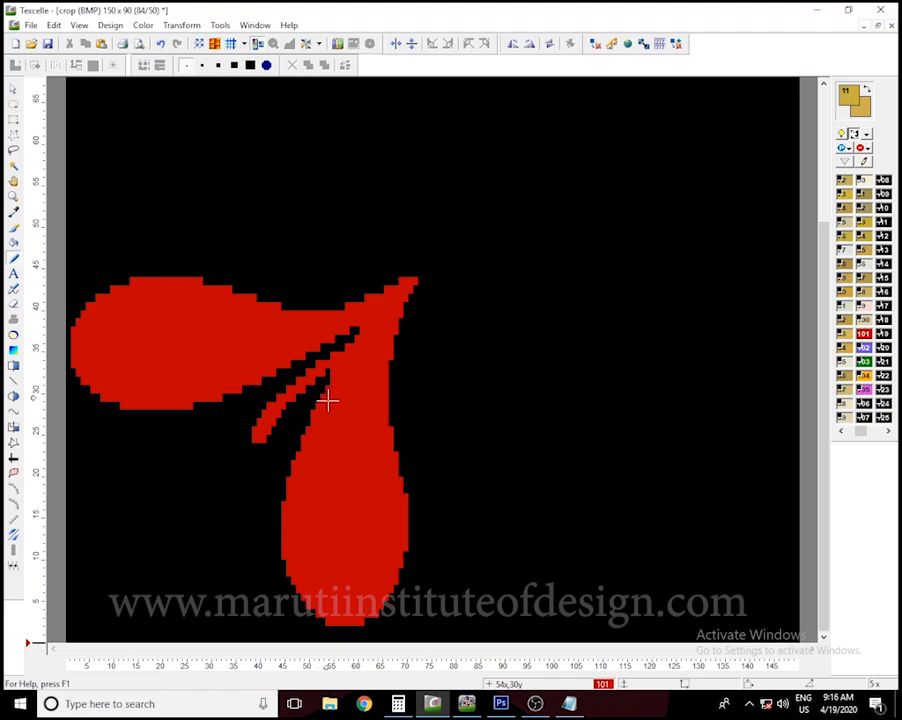
pyautogui.rightClick(293, 483)
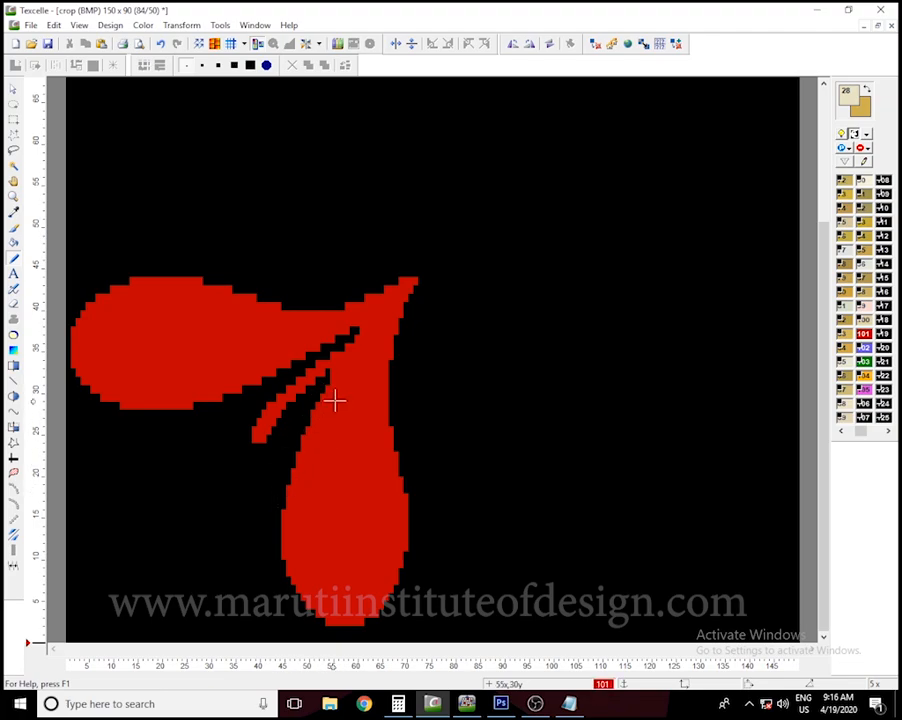
pyautogui.rightClick(282, 527)
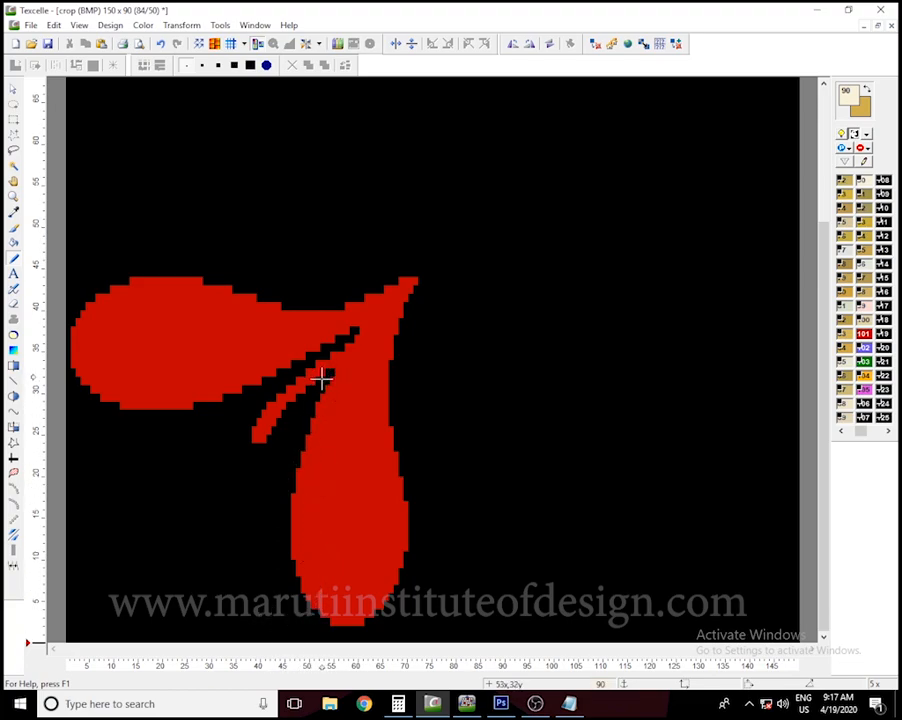
pyautogui.scroll(-3, 355, 290)
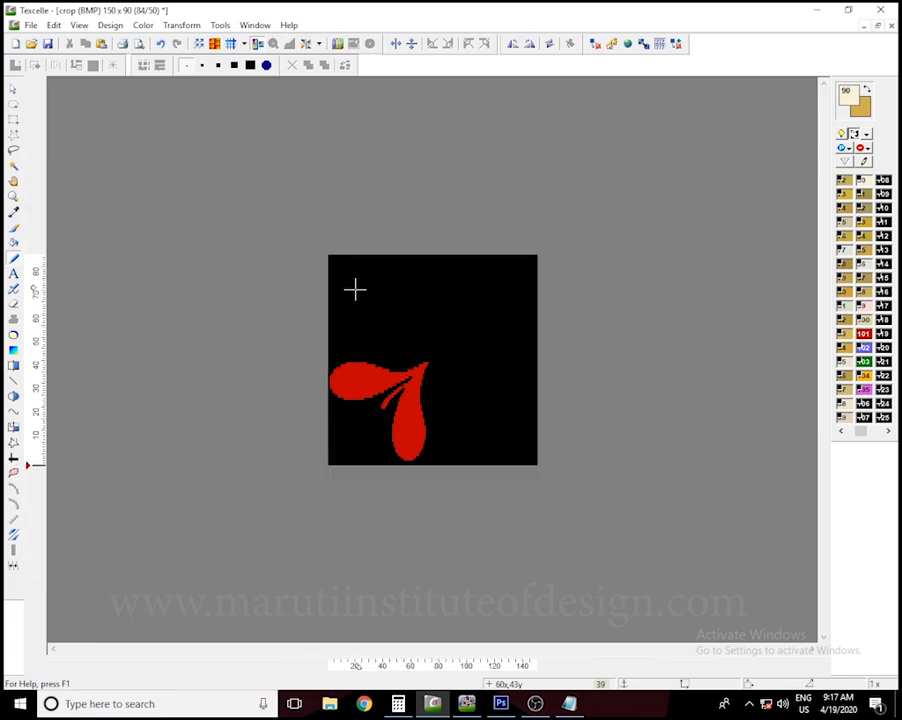
pyautogui.press('h')
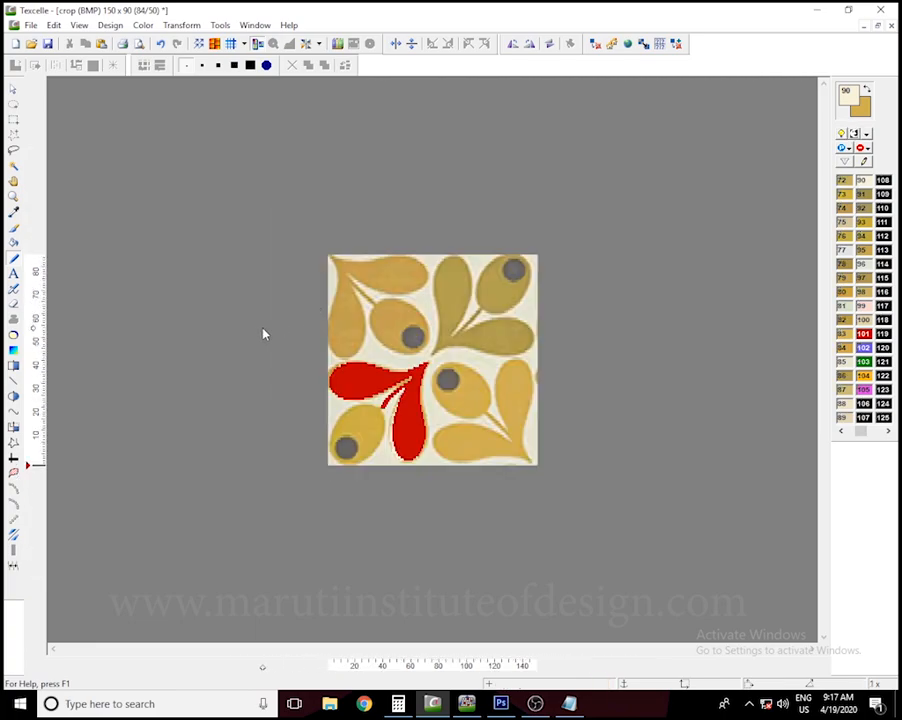
# - Trace the oval flower head at the end of the red stem with a color 101 curve, moving its points to fit the edge
pyautogui.click(365, 389)
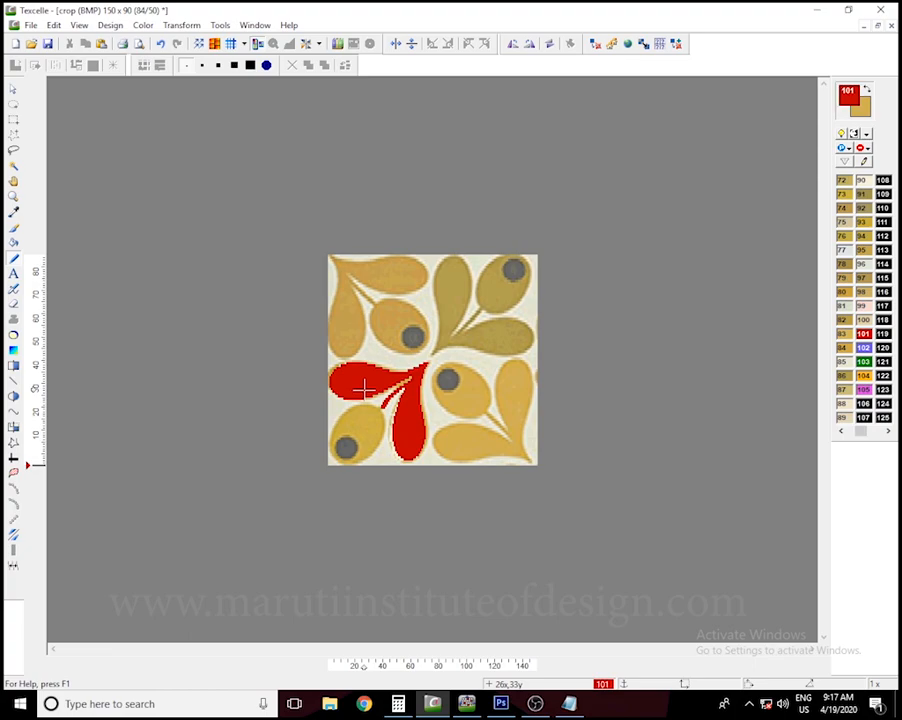
pyautogui.scroll(3, 365, 389)
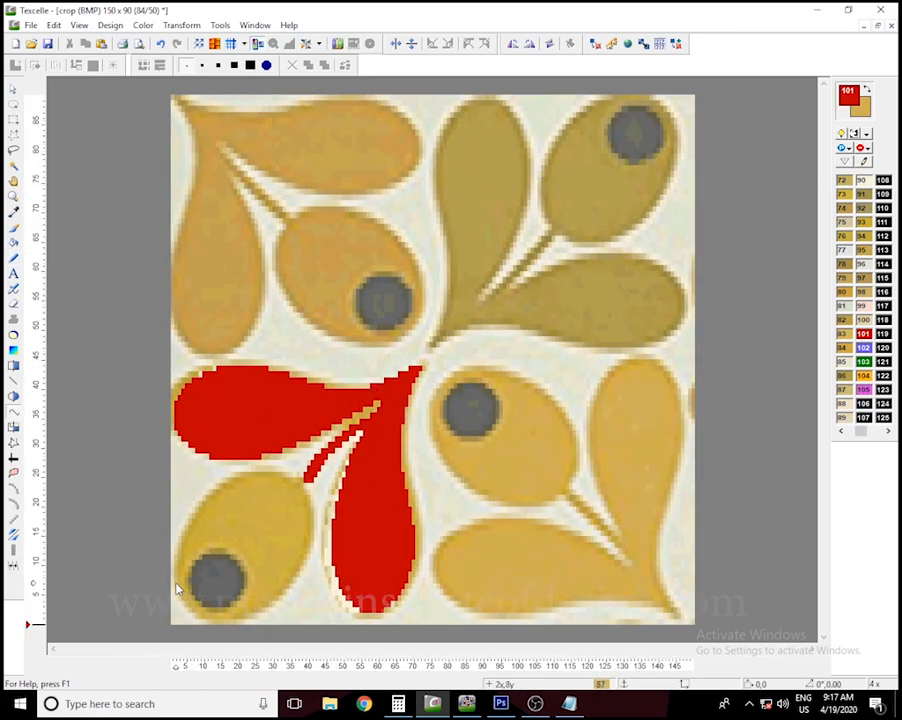
pyautogui.moveTo(178, 585)
pyautogui.mouseDown()
pyautogui.moveTo(187, 527)
pyautogui.moveTo(220, 499)
pyautogui.moveTo(286, 483)
pyautogui.moveTo(315, 505)
pyautogui.moveTo(279, 601)
pyautogui.moveTo(222, 624)
pyautogui.moveTo(174, 606)
pyautogui.moveTo(177, 589)
pyautogui.moveTo(196, 614)
pyautogui.moveTo(176, 586)
pyautogui.moveTo(198, 621)
pyautogui.mouseUp()
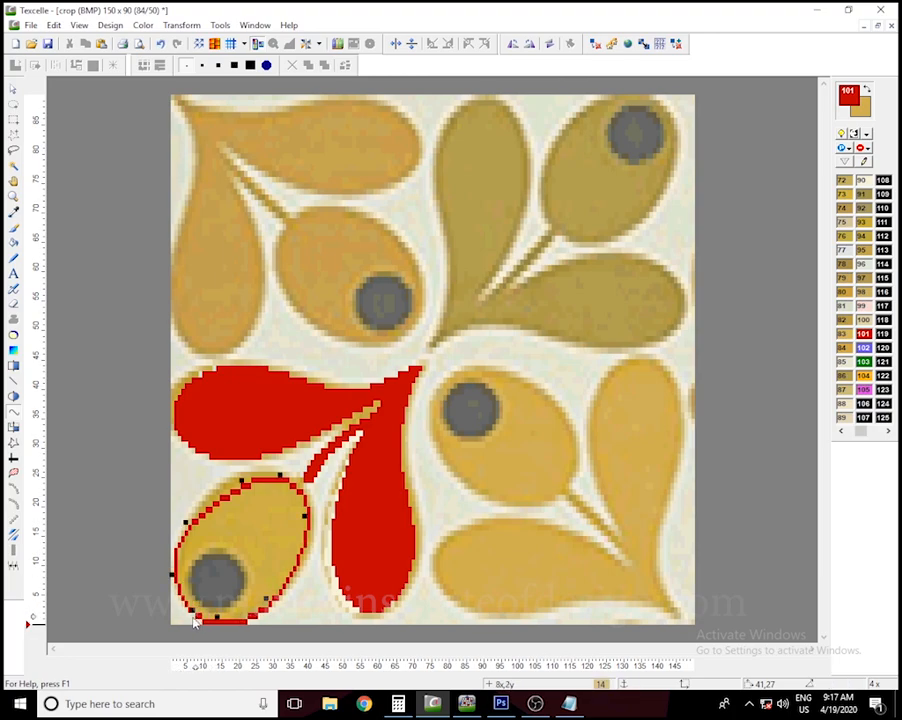
pyautogui.moveTo(188, 526); pyautogui.dragTo(197, 526)
pyautogui.moveTo(238, 483); pyautogui.dragTo(309, 540)
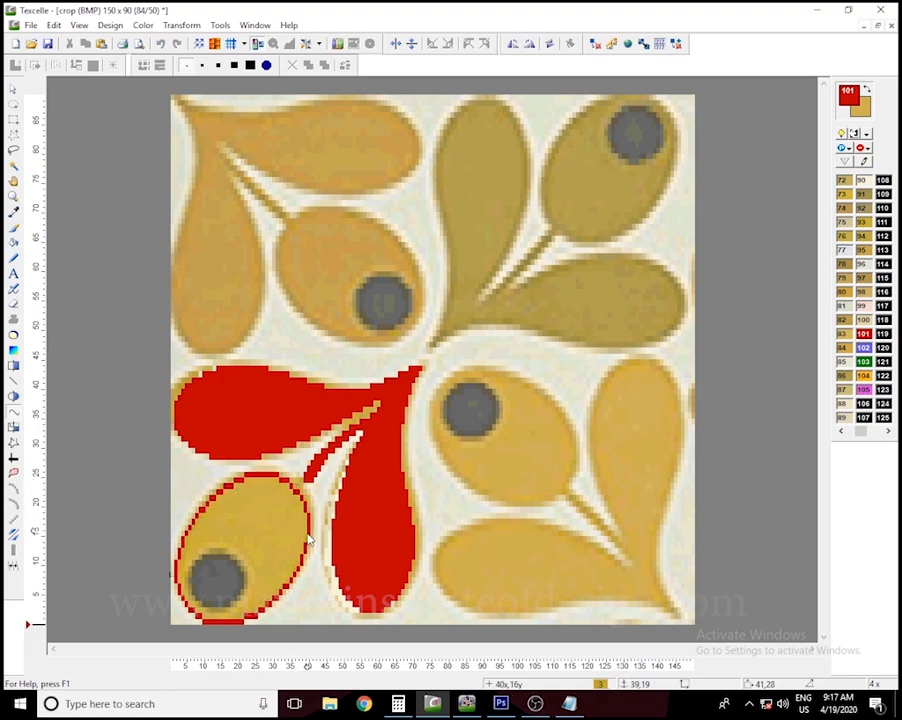
# - Move the points along both upper sides of the red flower head's curve inward for a closer fit
pyautogui.moveTo(280, 481); pyautogui.dragTo(287, 485)
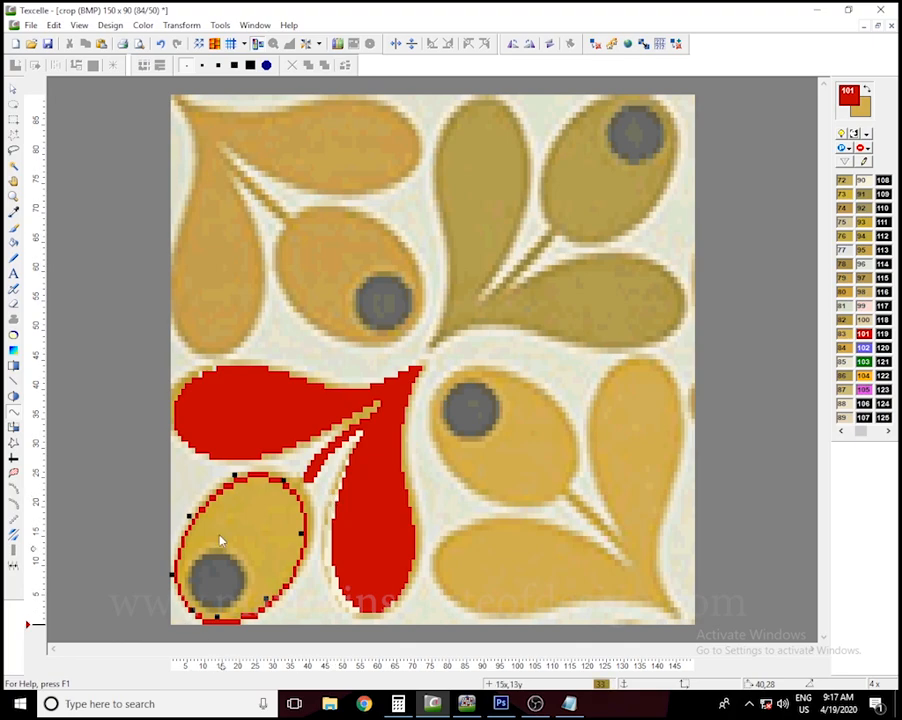
pyautogui.moveTo(188, 517); pyautogui.dragTo(193, 516)
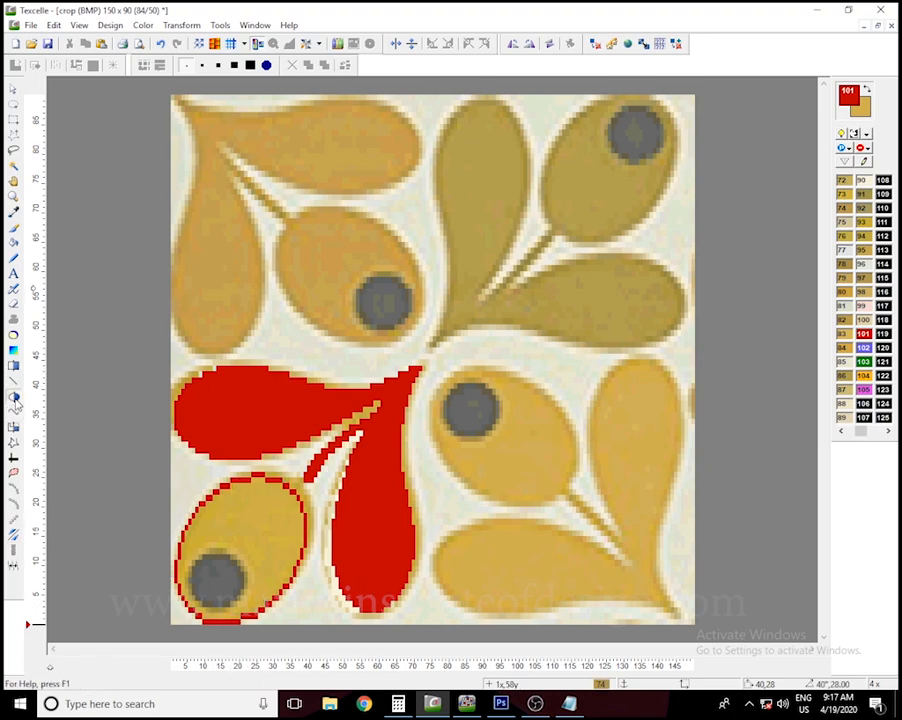
# - Draw a filled color 102 circle over the flower head's dark center, and fill the rest of the head with color 101
pyautogui.click(864, 347)
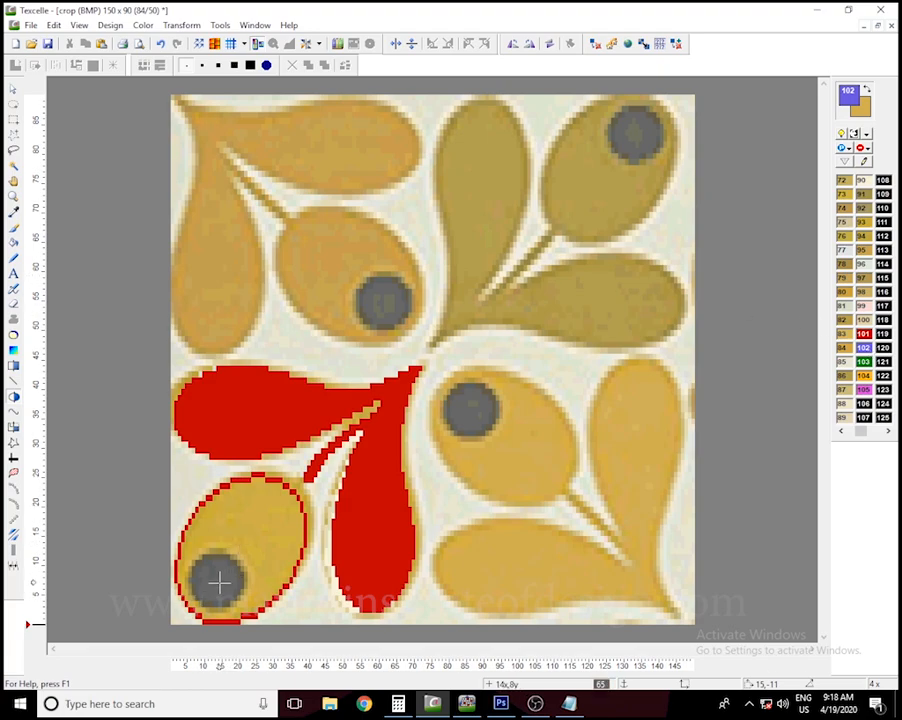
pyautogui.click(218, 584)
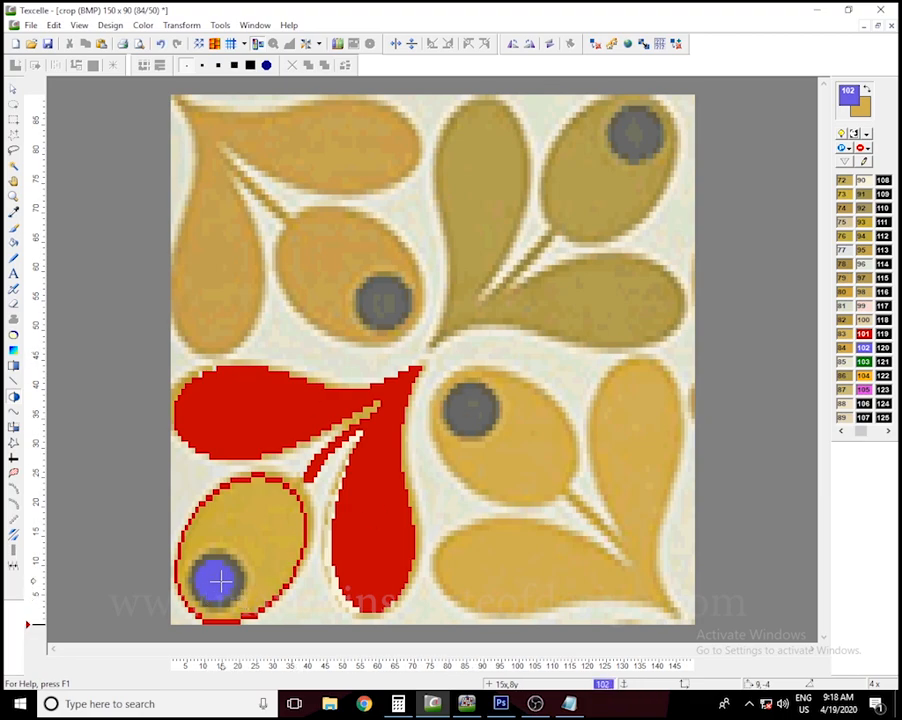
pyautogui.click(868, 338)
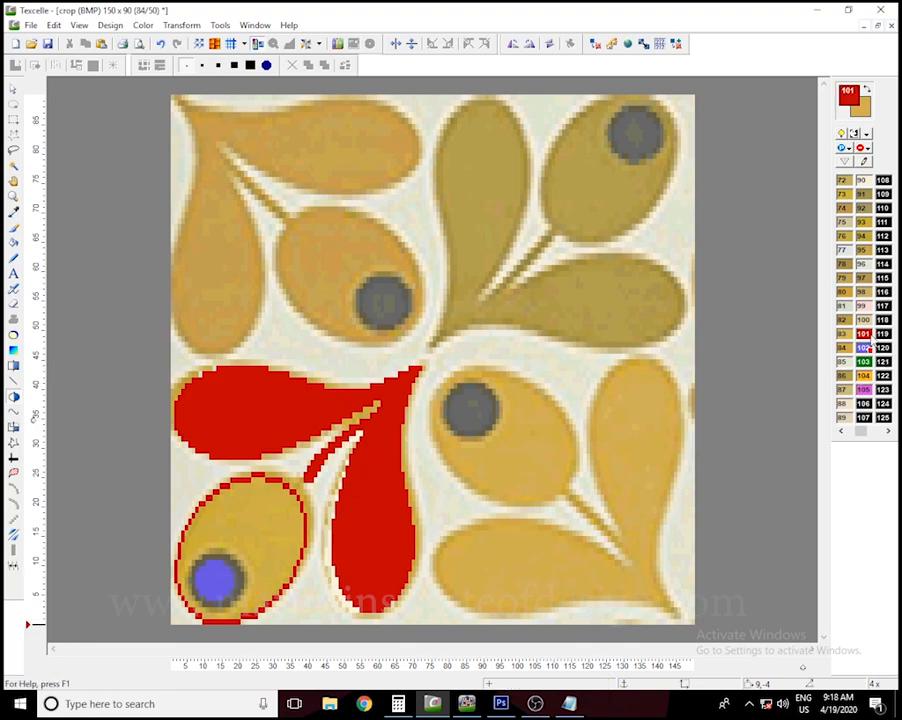
pyautogui.click(201, 537)
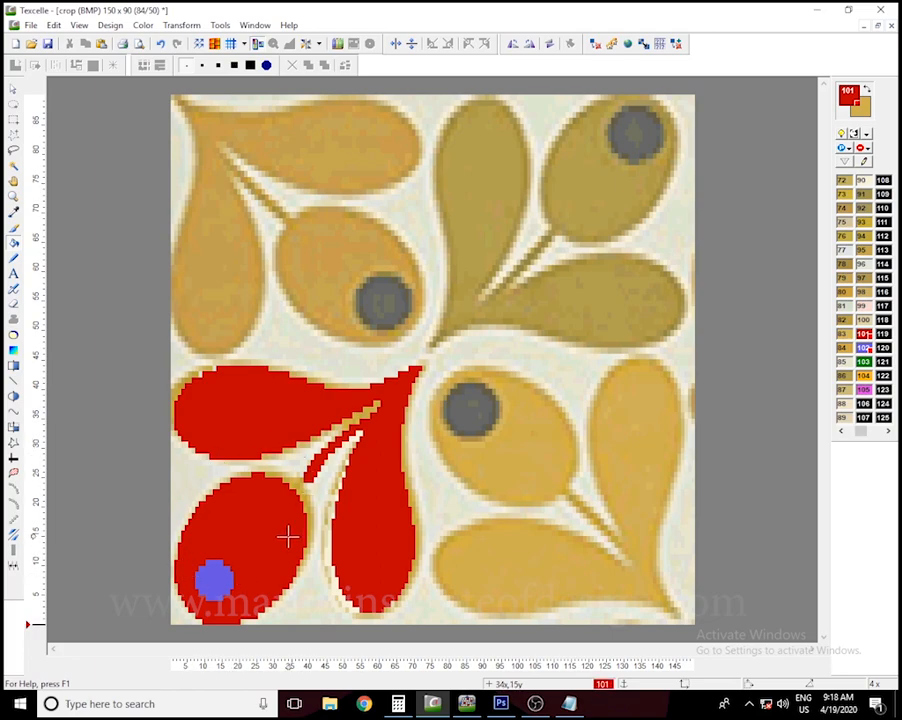
# - Isolate red color 101 and trim stray pixels along the flower head's upper edge with sampled neighboring colors
pyautogui.press('h')
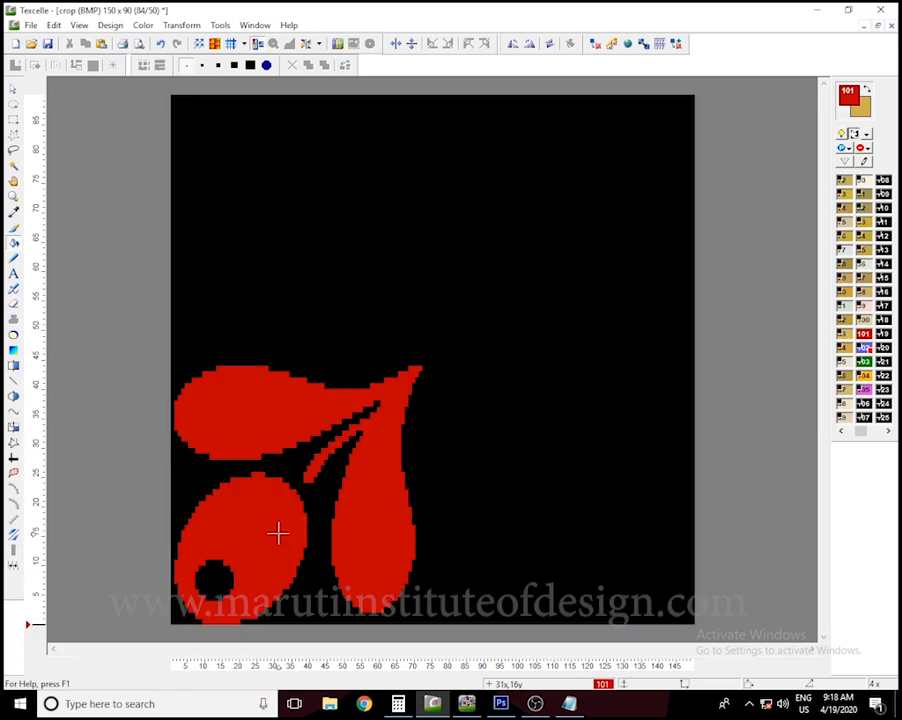
pyautogui.click(264, 472)
pyautogui.click(229, 480)
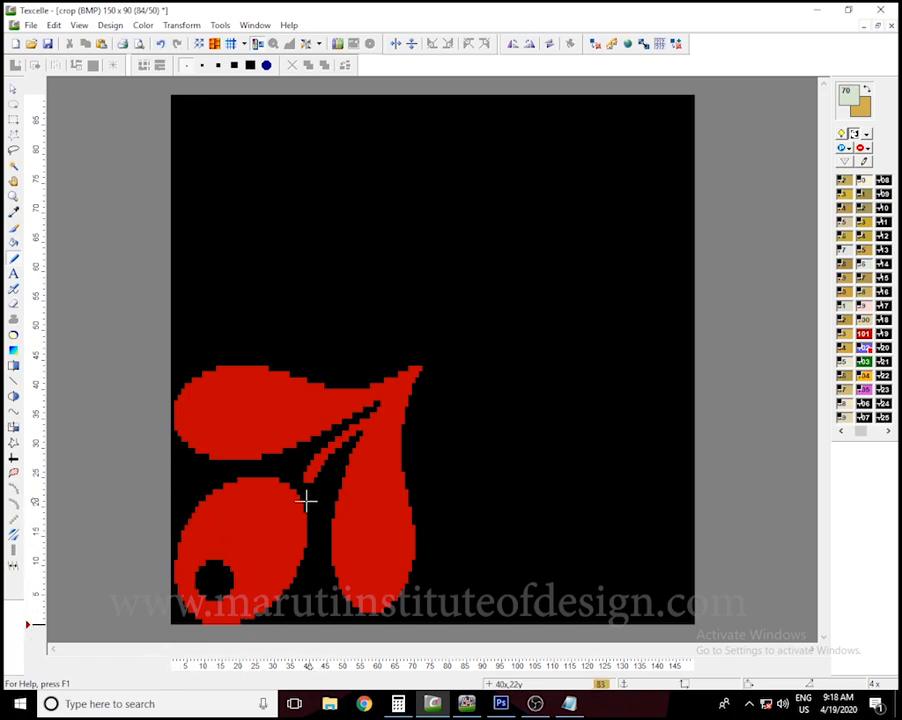
pyautogui.press('space')
pyautogui.press('space')
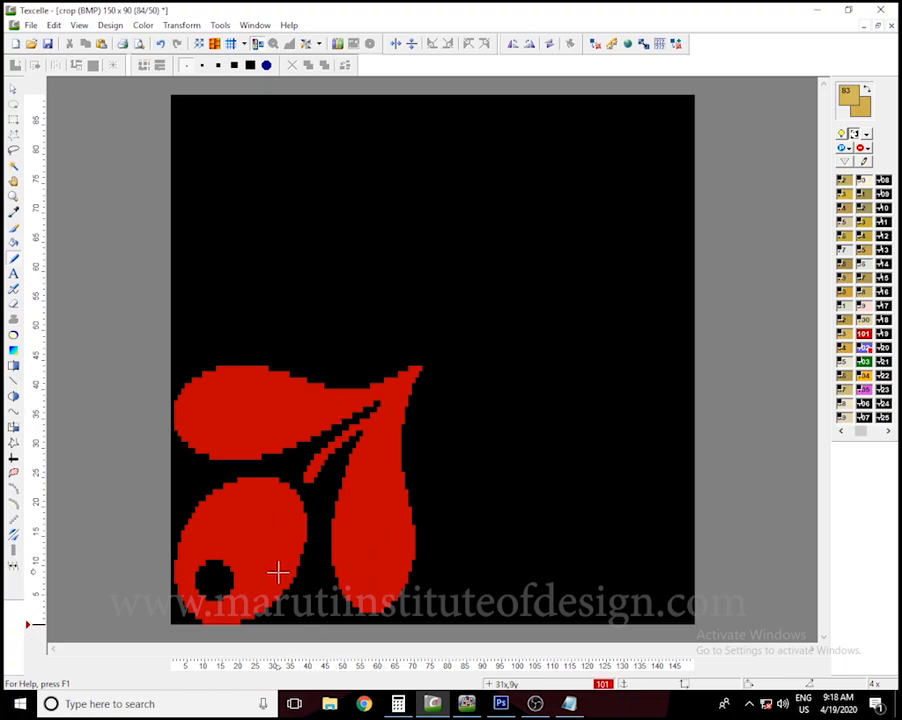
pyautogui.press('space')
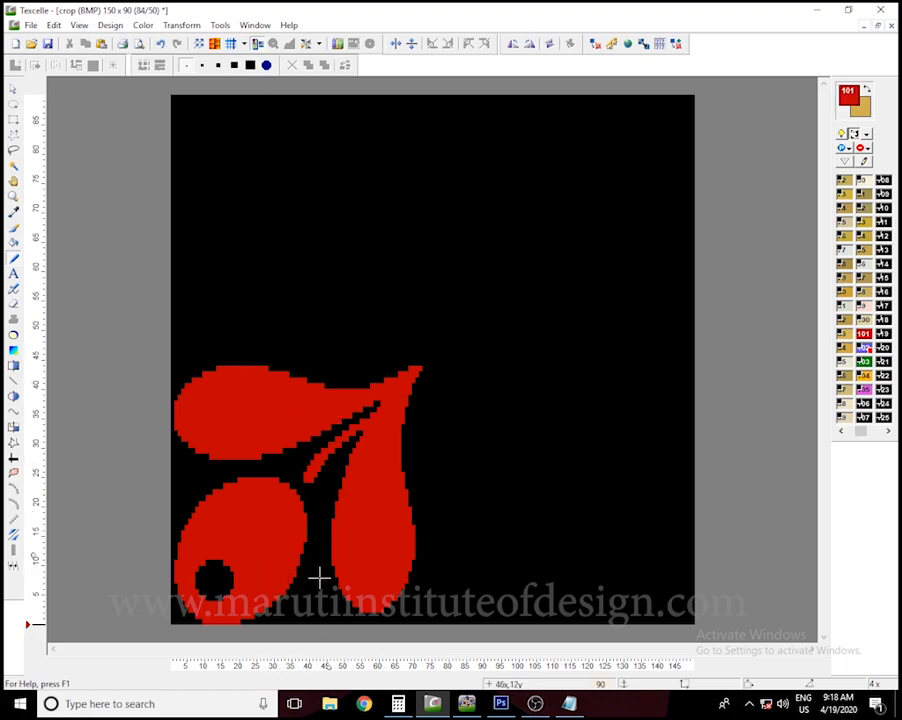
pyautogui.rightClick(283, 480)
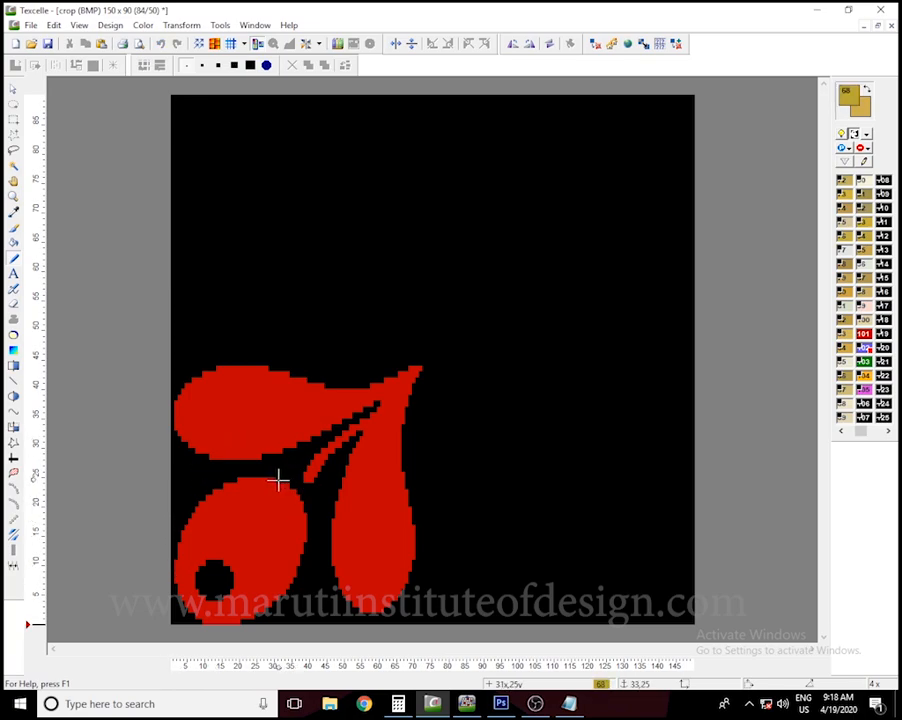
pyautogui.click(299, 549)
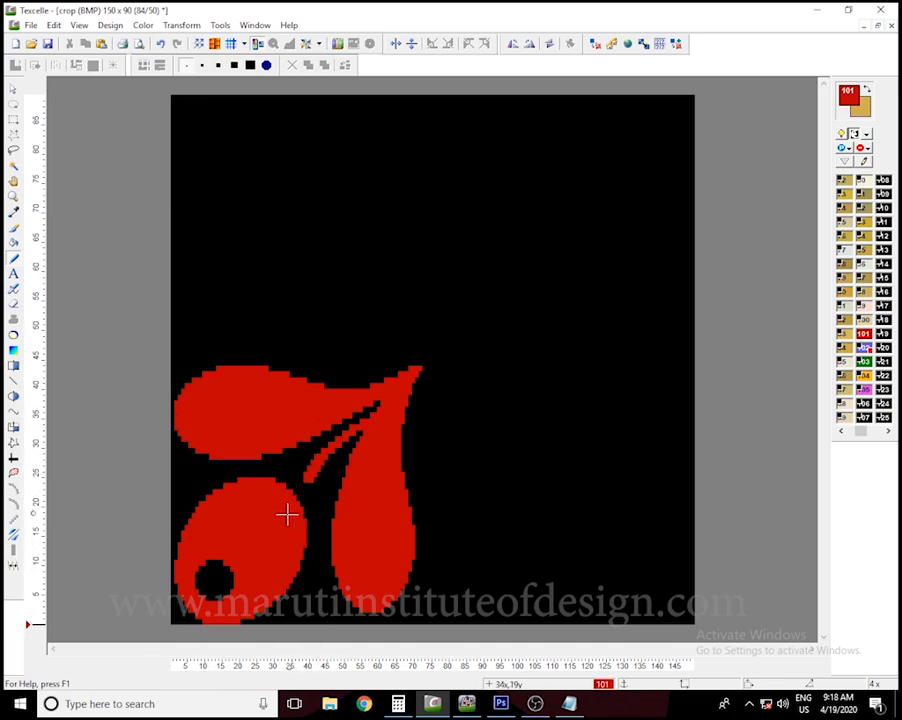
pyautogui.rightClick(281, 478)
pyautogui.moveTo(279, 480); pyautogui.dragTo(286, 484)
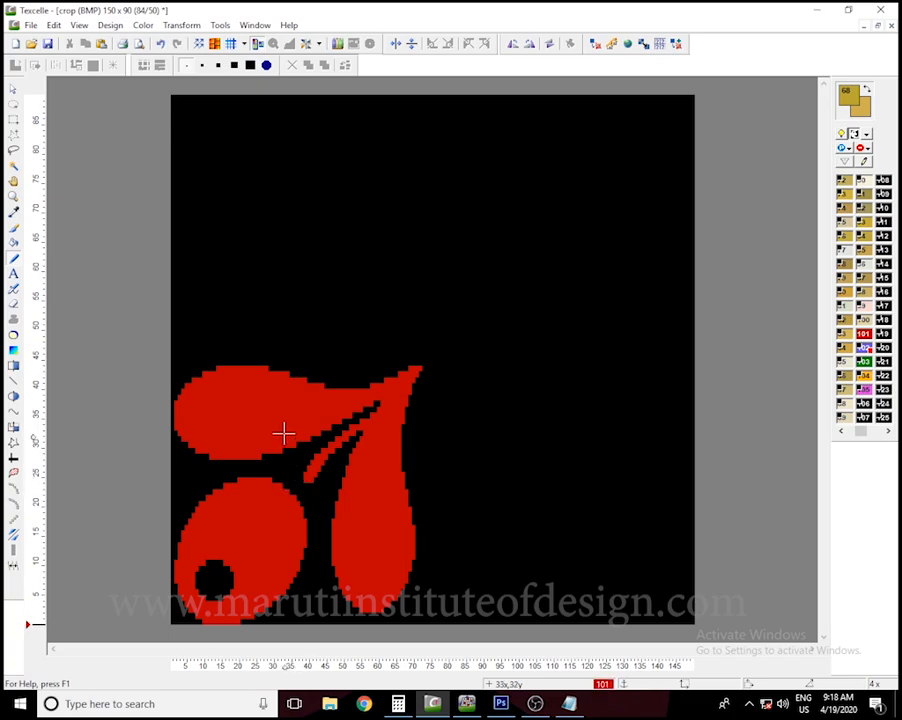
# - Touch up the flower head's remaining edge pixels down to its base with sampled colors, and redisplay the whole design
pyautogui.rightClick(237, 481)
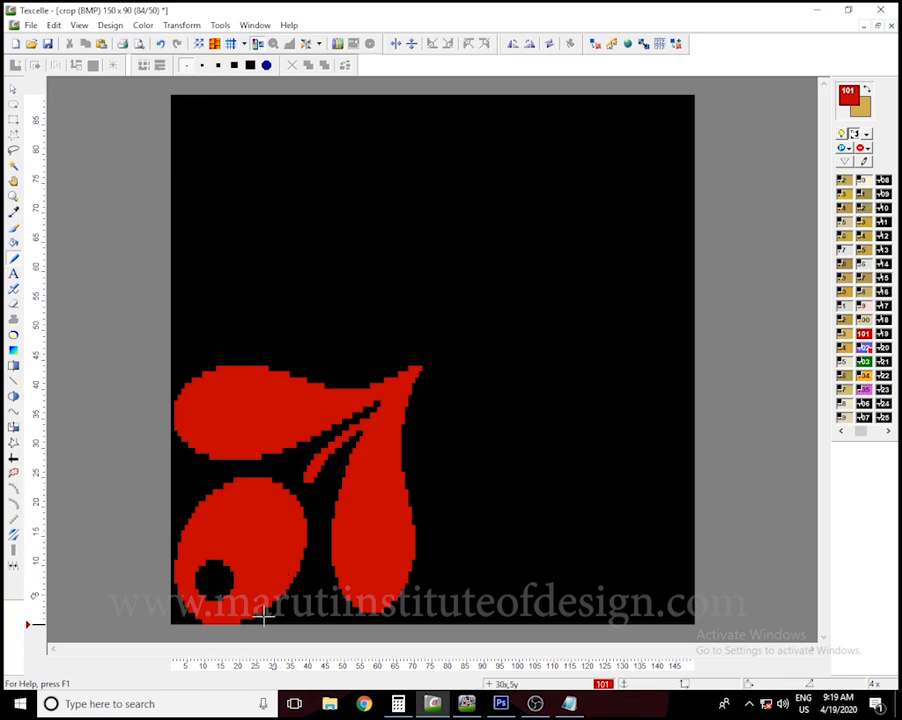
pyautogui.rightClick(175, 601)
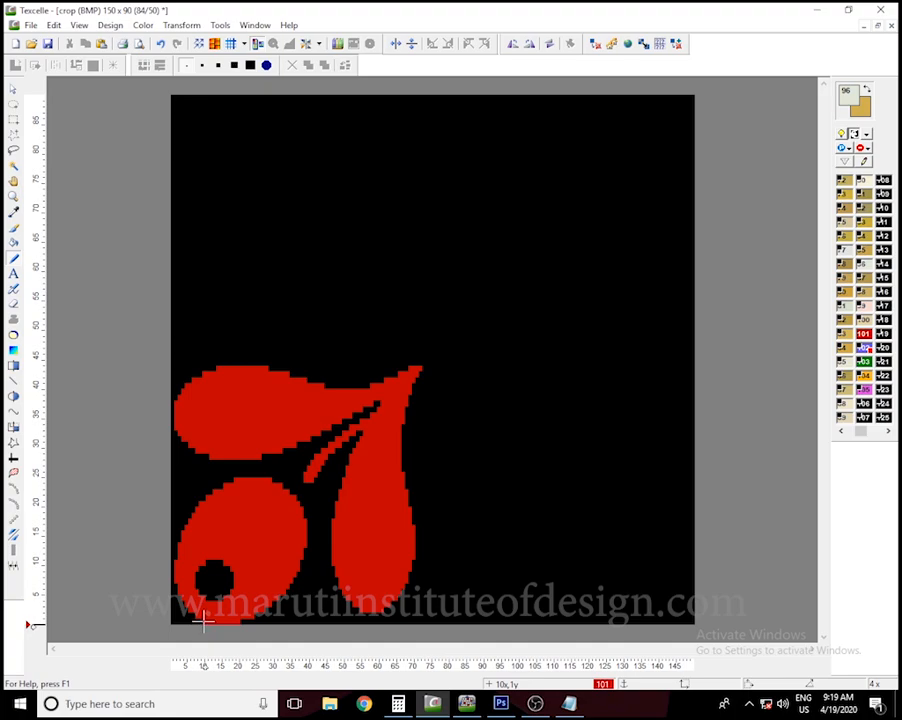
pyautogui.rightClick(202, 620)
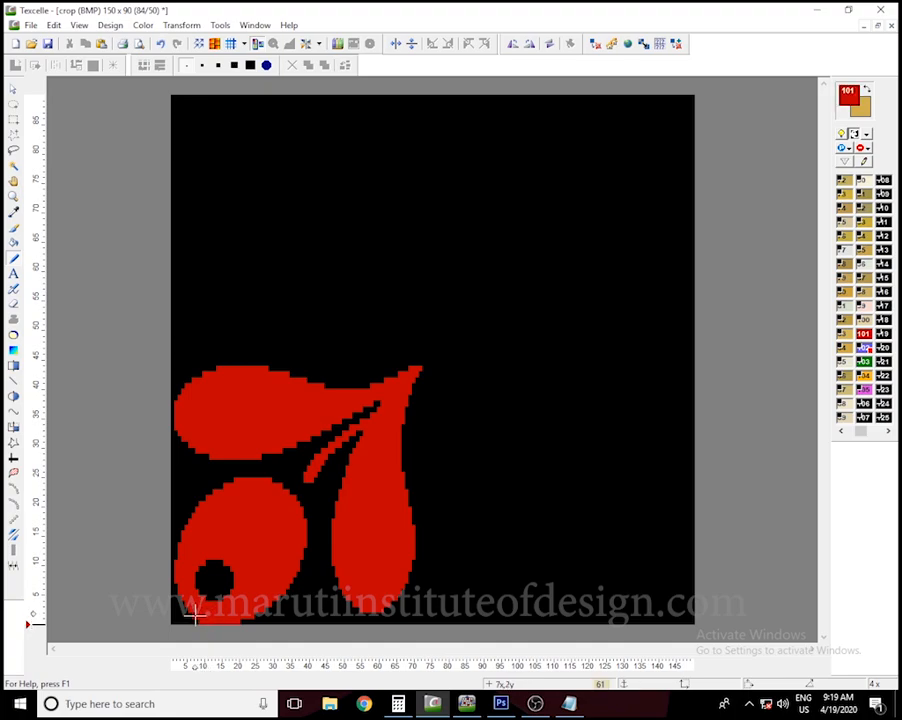
pyautogui.rightClick(172, 614)
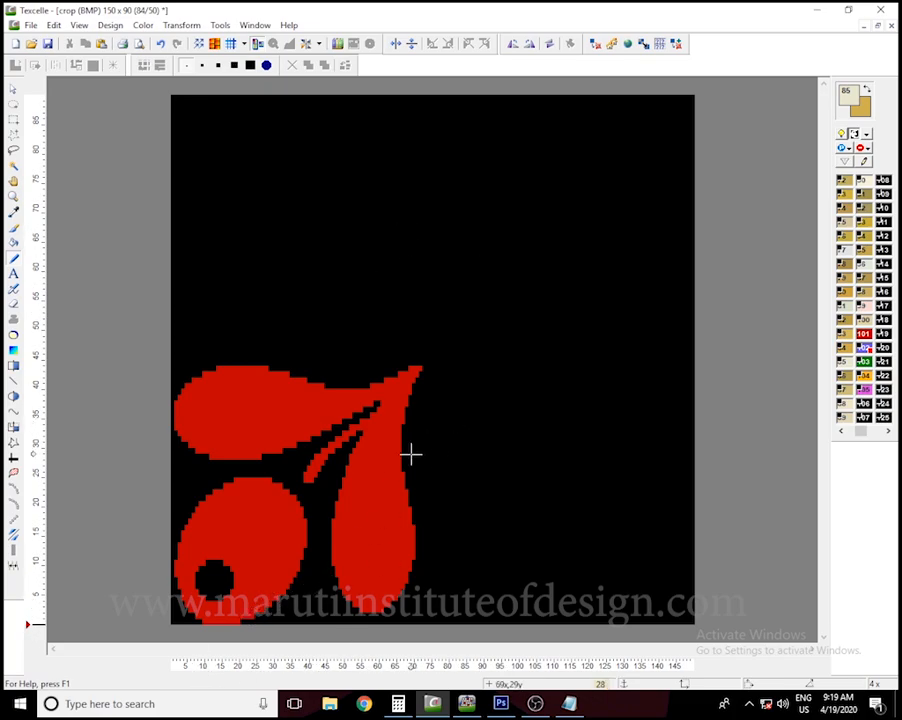
pyautogui.press('h')
# - Set the Magic Wand area to All and select every color 101 part of the red motif
pyautogui.rightClick(255, 429)
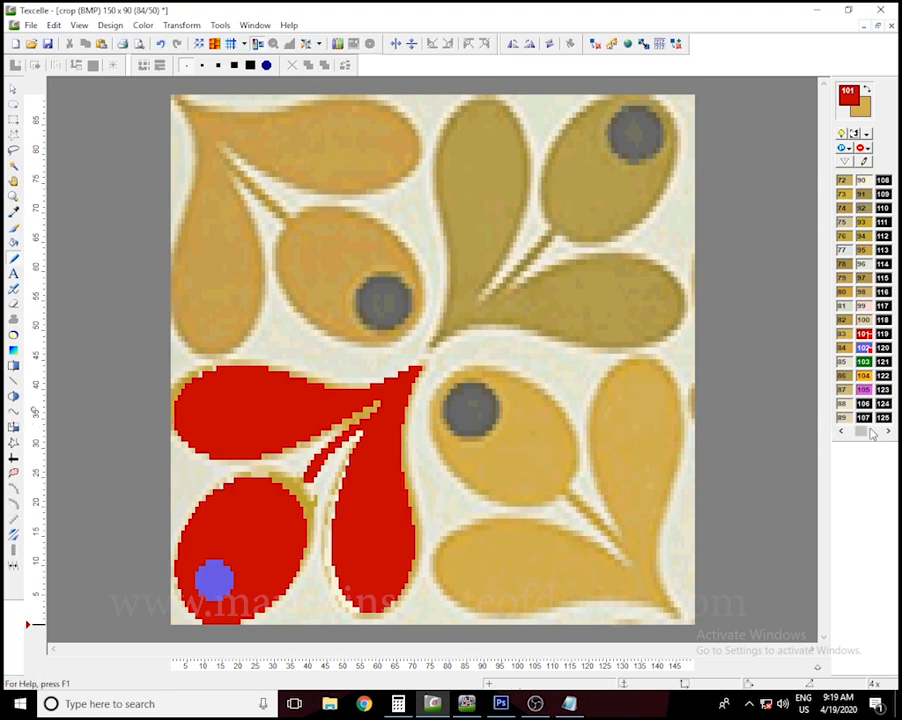
pyautogui.moveTo(872, 432); pyautogui.dragTo(852, 431)
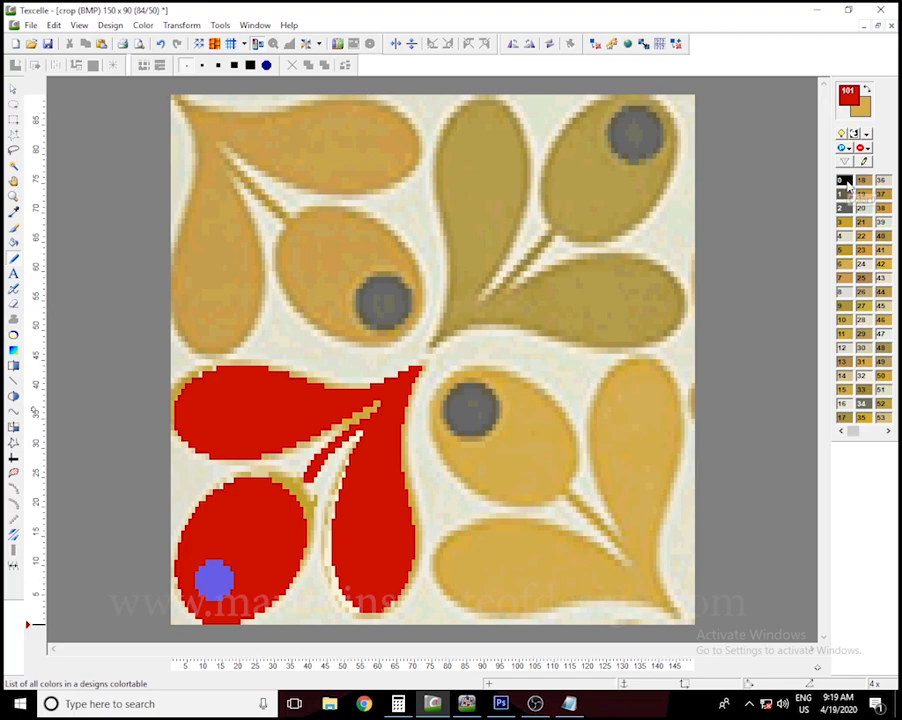
pyautogui.click(14, 167)
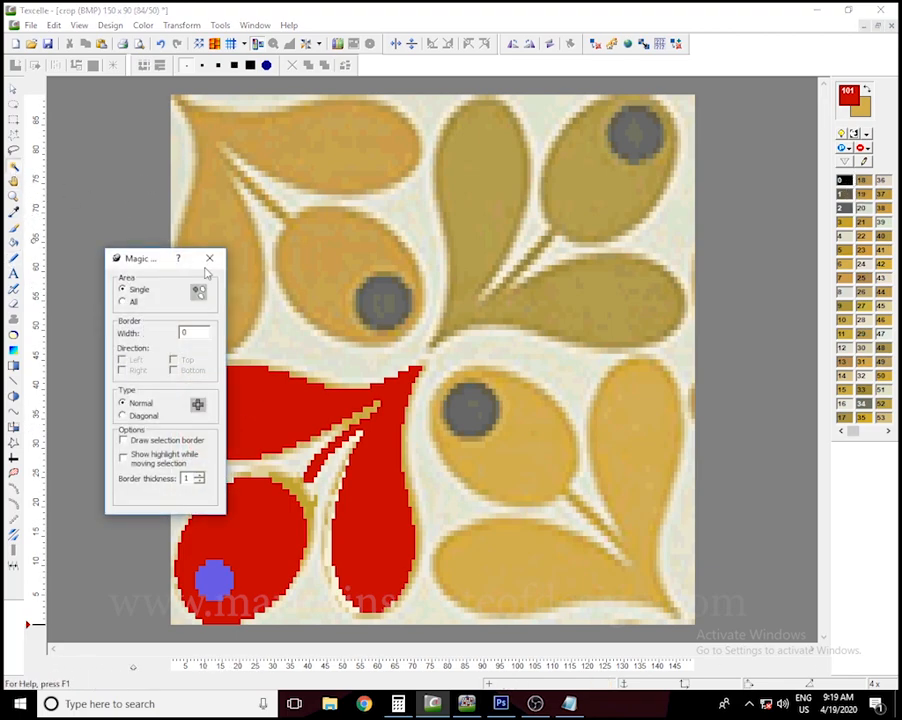
pyautogui.click(122, 301)
pyautogui.click(209, 258)
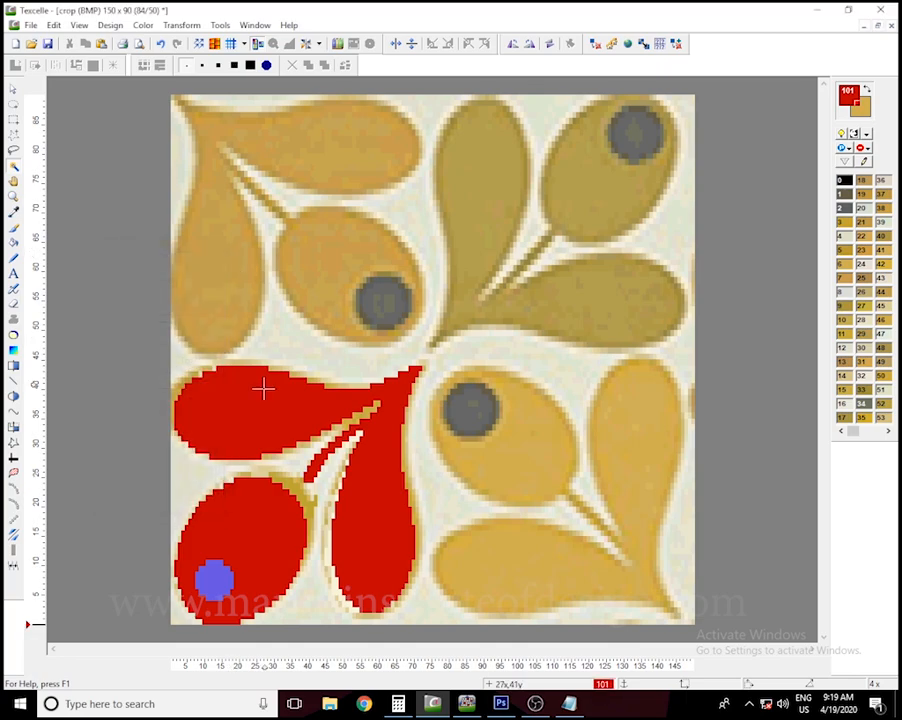
pyautogui.click(263, 388)
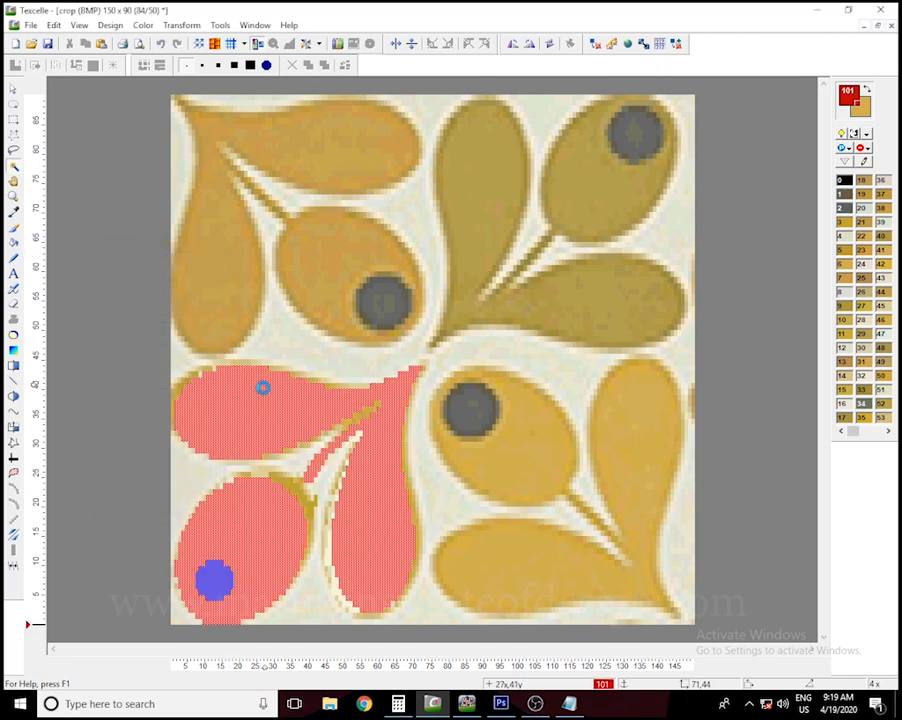
# - Mirror the selected motif with its blue center horizontally and vertically, moving the copy over the lower-right motif
pyautogui.rightClick(209, 577)
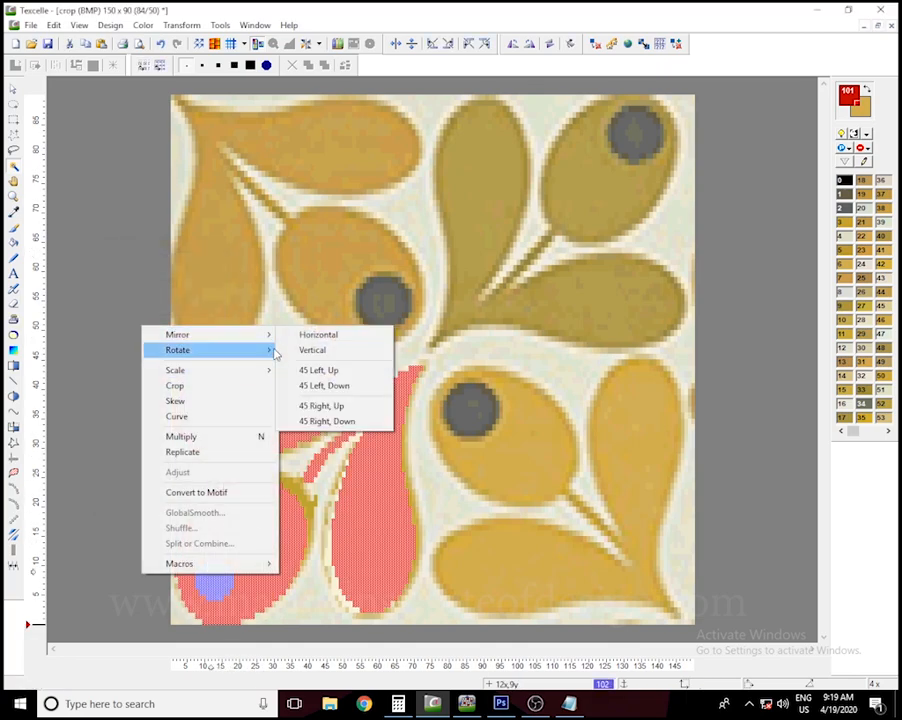
pyautogui.click(336, 335)
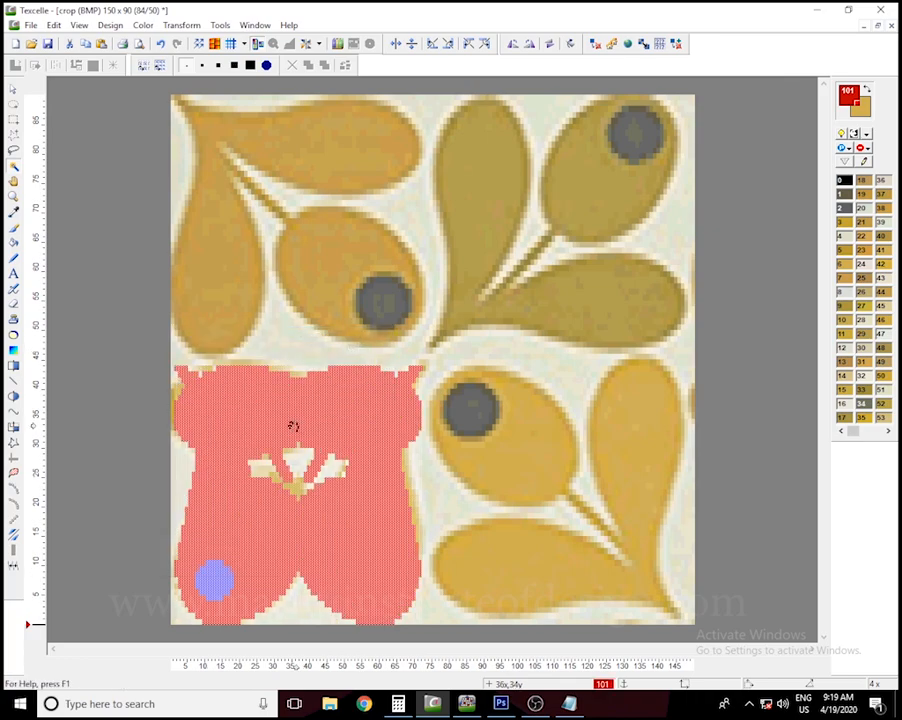
pyautogui.click(584, 512)
pyautogui.rightClick(583, 508)
pyautogui.moveTo(584, 280)
pyautogui.click(676, 288)
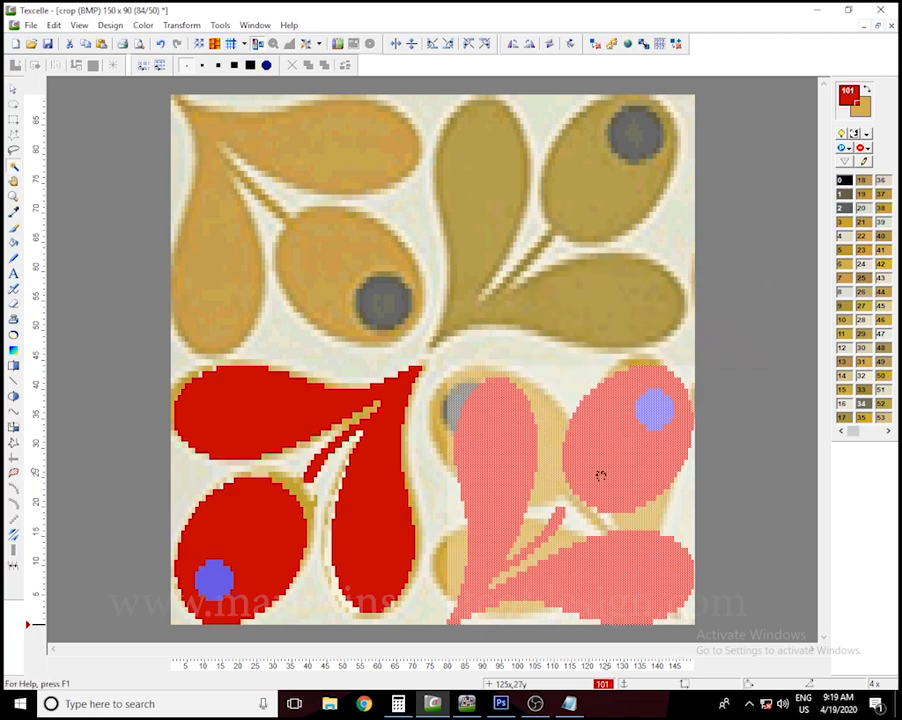
# - Mirror the copied motif horizontally again, align it over the original lower-right motif and place it there
pyautogui.rightClick(499, 258)
pyautogui.moveTo(566, 266)
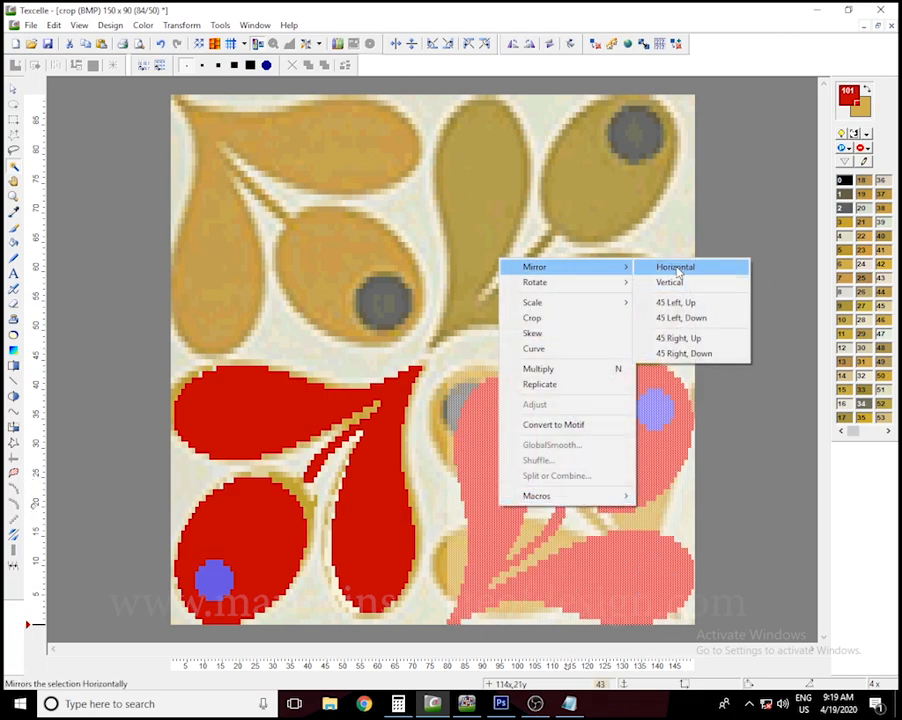
pyautogui.click(677, 268)
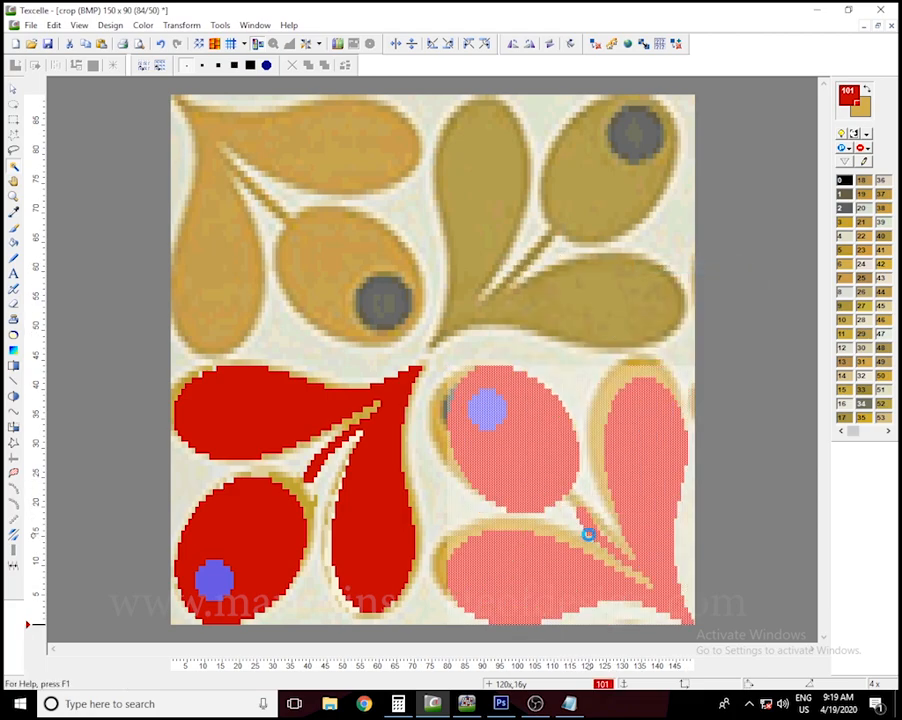
pyautogui.click(588, 535)
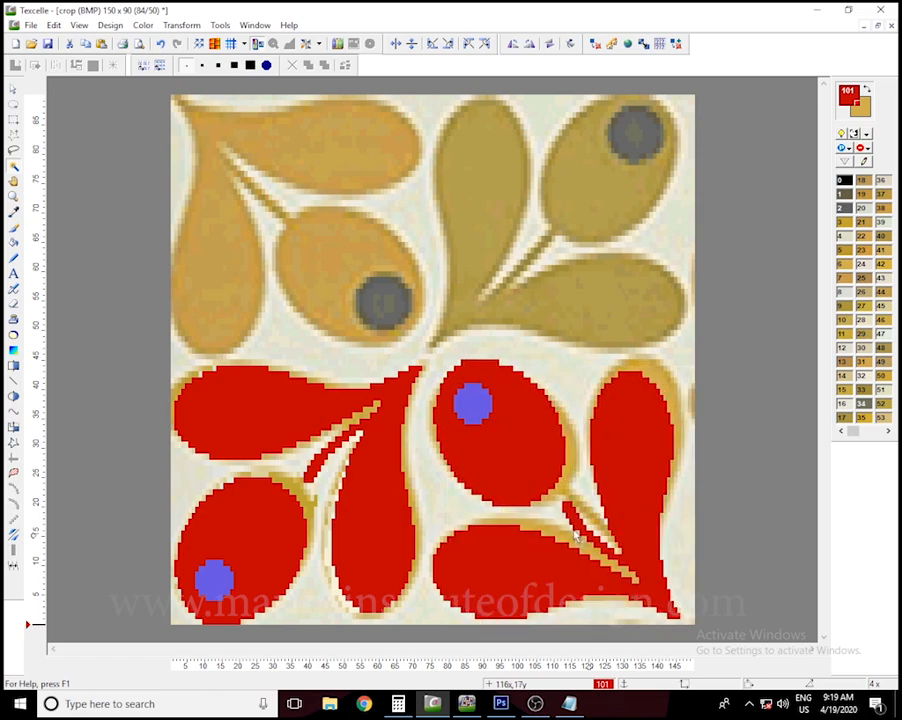
pyautogui.click(575, 533)
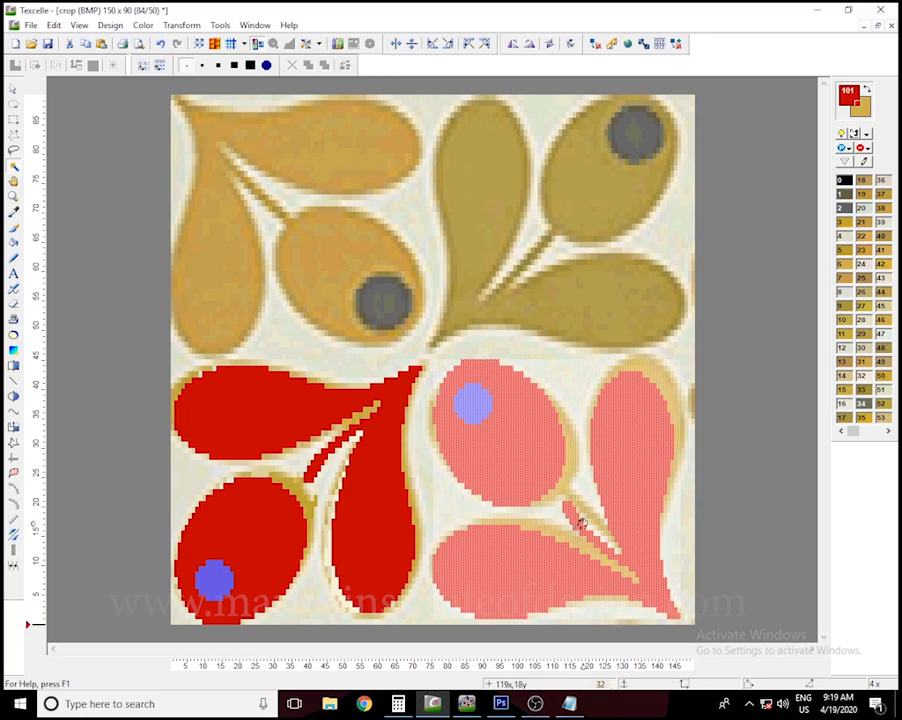
pyautogui.click(588, 533)
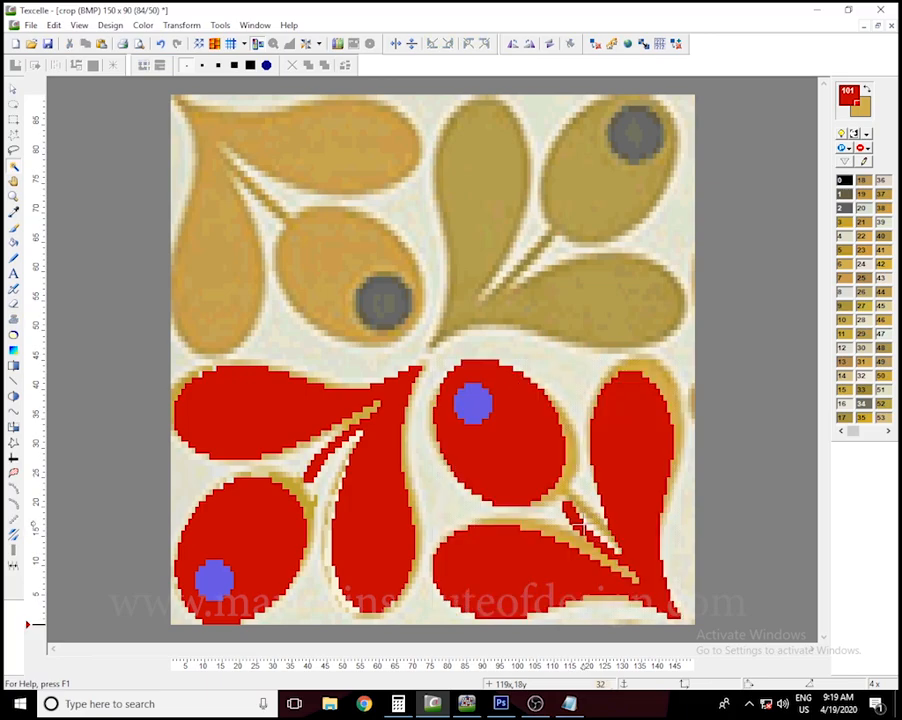
# - Select both red motifs with their blue centers and mirror a copy of the pair horizontally for the upper half
pyautogui.click(538, 488)
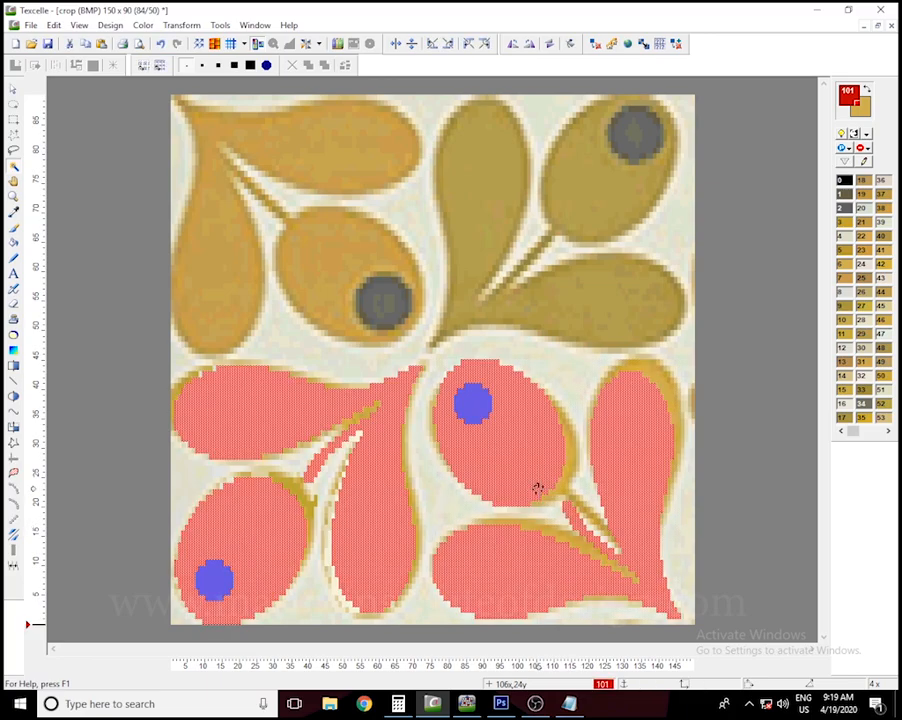
pyautogui.click(485, 427)
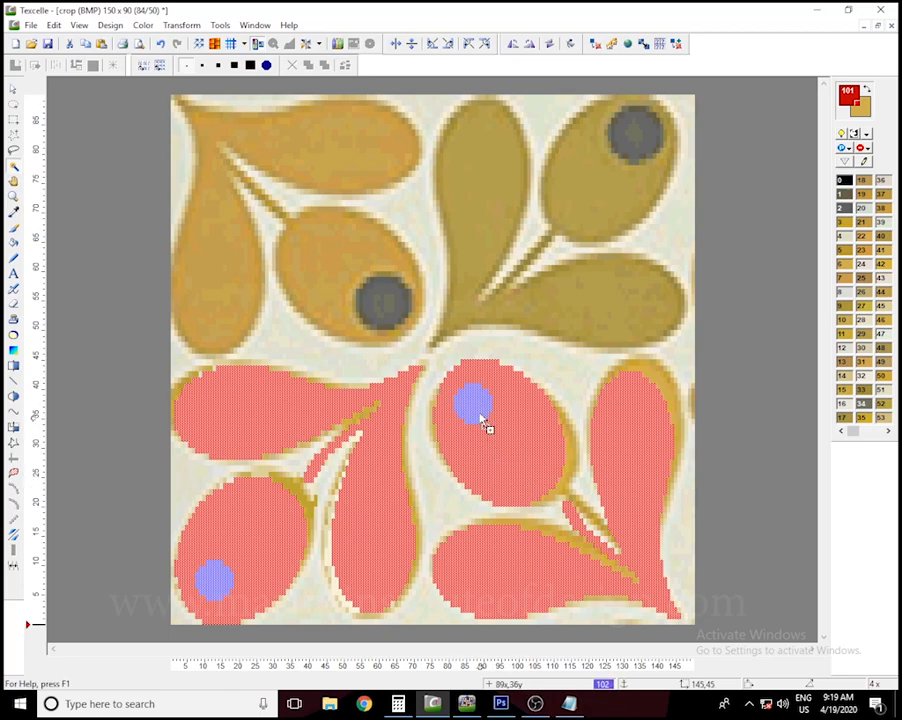
pyautogui.rightClick(481, 417)
pyautogui.moveTo(535, 430)
pyautogui.click(587, 421)
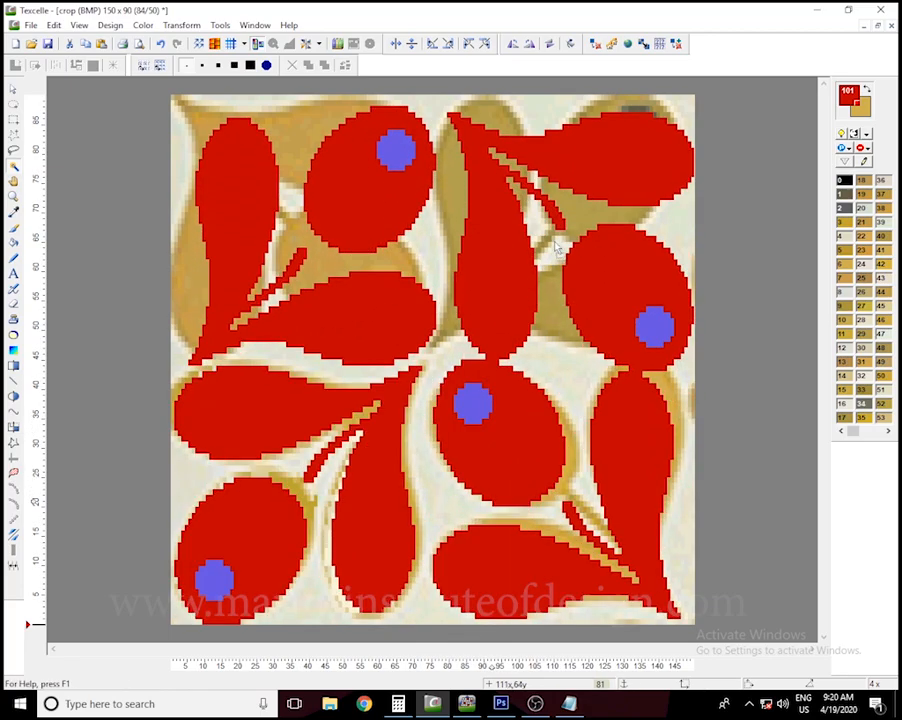
# - Shift the copied pair of motifs over the upper half of the design and mirror it vertically
pyautogui.click(485, 222)
pyautogui.rightClick(485, 222)
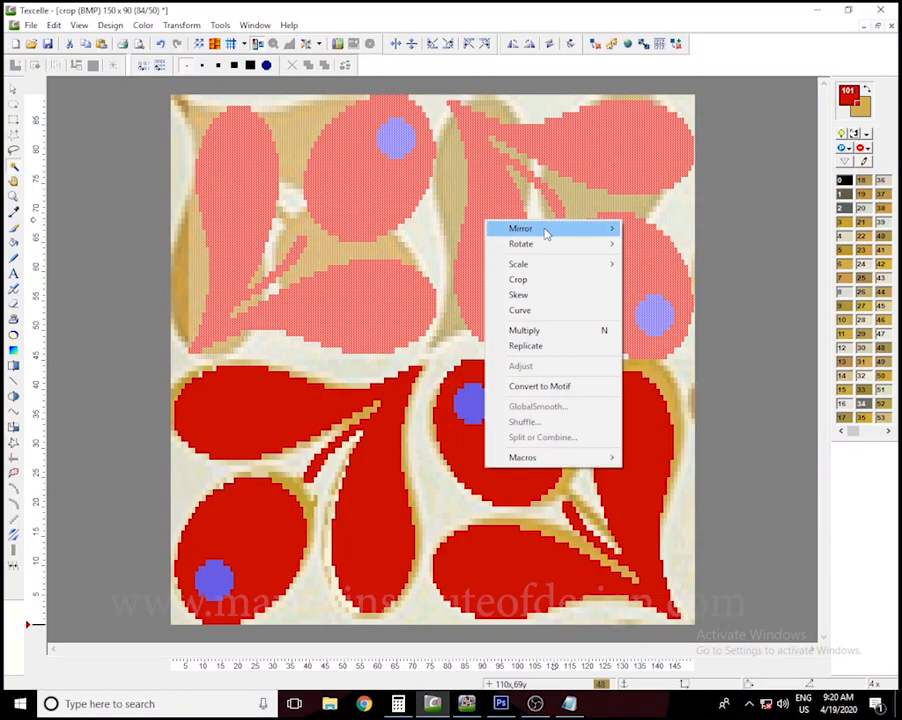
pyautogui.moveTo(596, 237)
pyautogui.click(640, 244)
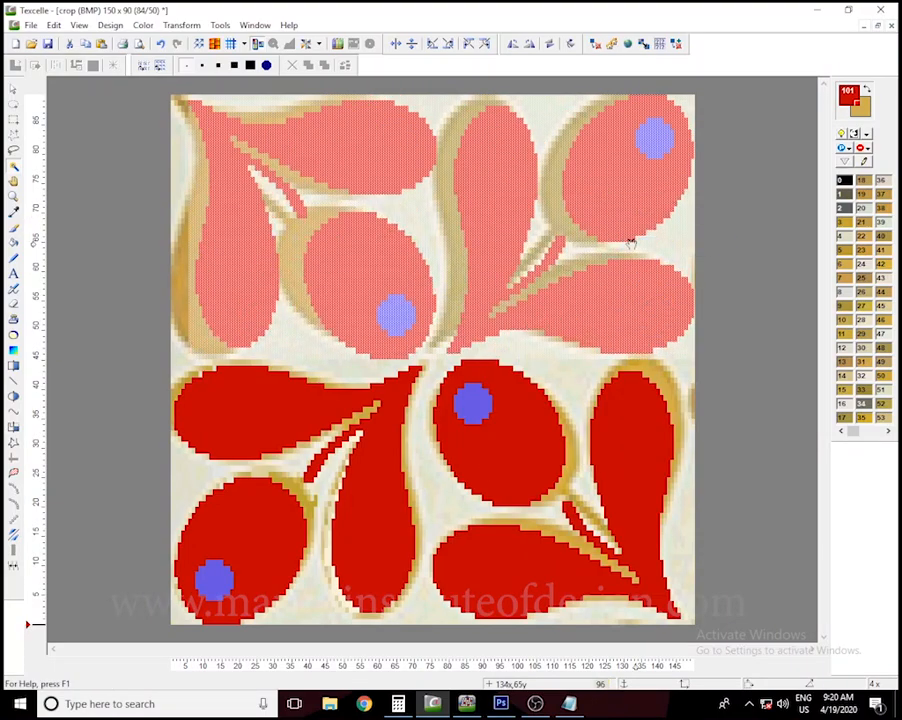
# - Align the mirrored pair of red motifs over the original motifs in the upper half and place it there
pyautogui.click(420, 300)
pyautogui.moveTo(420, 300); pyautogui.dragTo(416, 300)
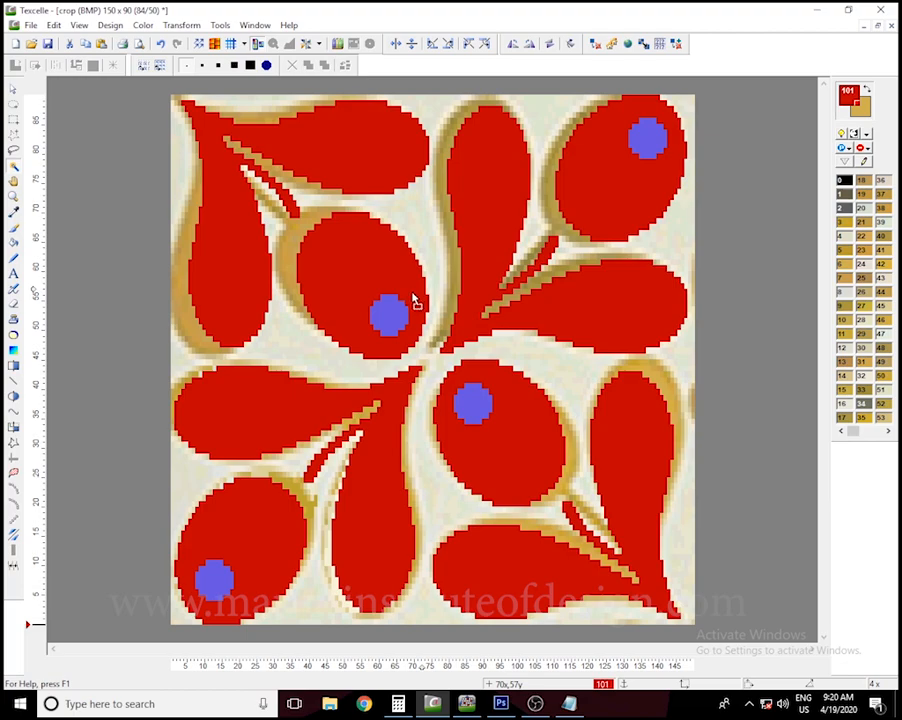
pyautogui.click(412, 295)
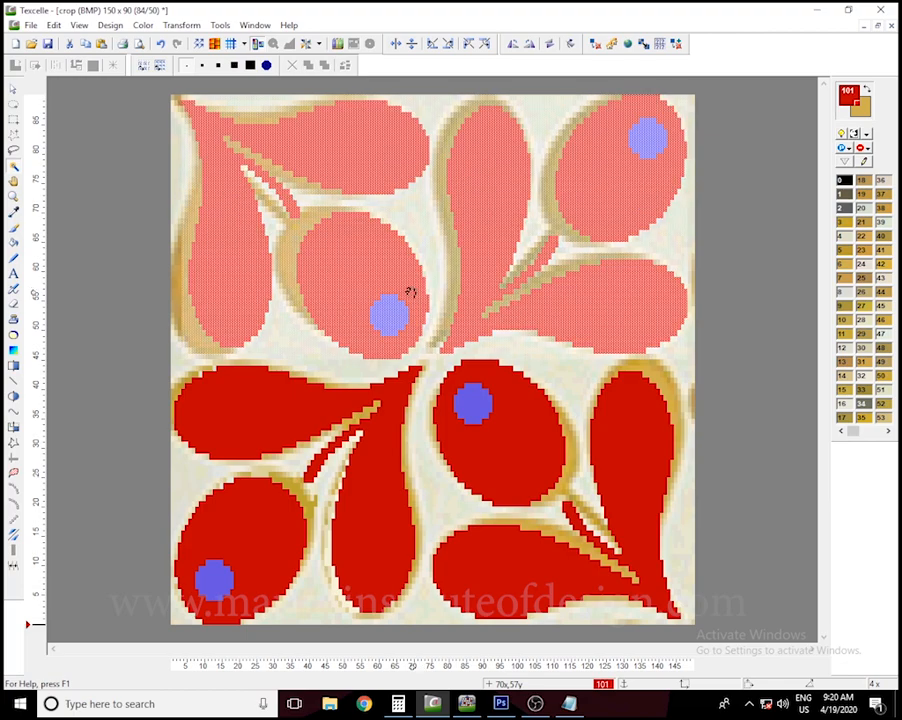
pyautogui.click(416, 302)
# - Replace all the scanned background colors around the red motifs and blue centers with solid black, color 0
pyautogui.click(843, 180)
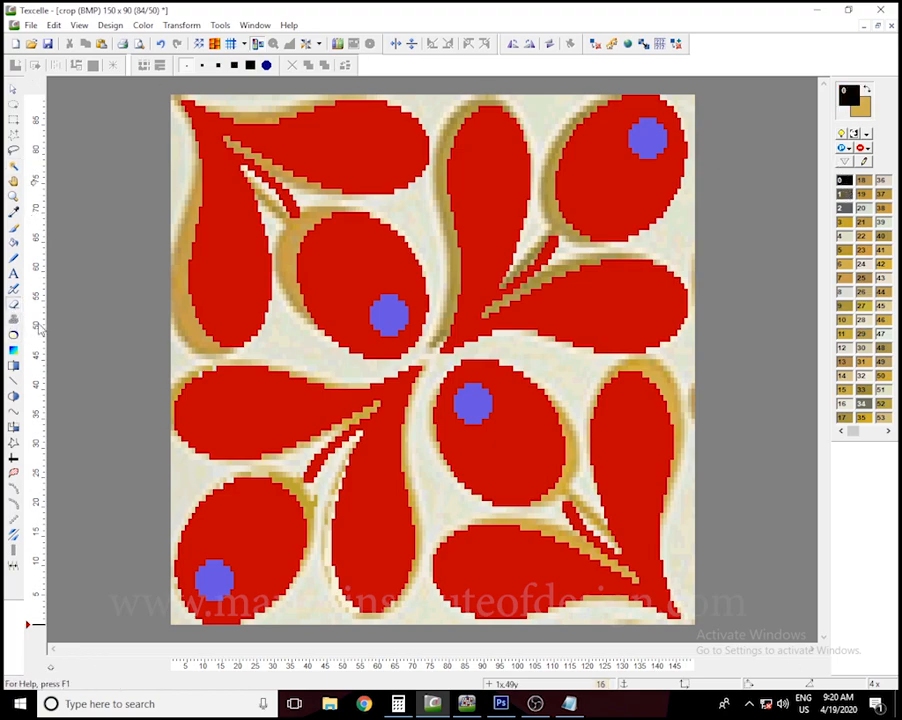
pyautogui.moveTo(392, 116)
pyautogui.mouseDown()
pyautogui.moveTo(209, 355)
pyautogui.moveTo(510, 650)
pyautogui.moveTo(693, 210)
pyautogui.moveTo(293, 100)
pyautogui.moveTo(145, 145)
pyautogui.moveTo(93, 420)
pyautogui.moveTo(89, 600)
pyautogui.moveTo(778, 573)
pyautogui.moveTo(5, 191)
pyautogui.mouseUp()
pyautogui.scroll(-5, 6, 195)
pyautogui.scroll(2, 8, 195)
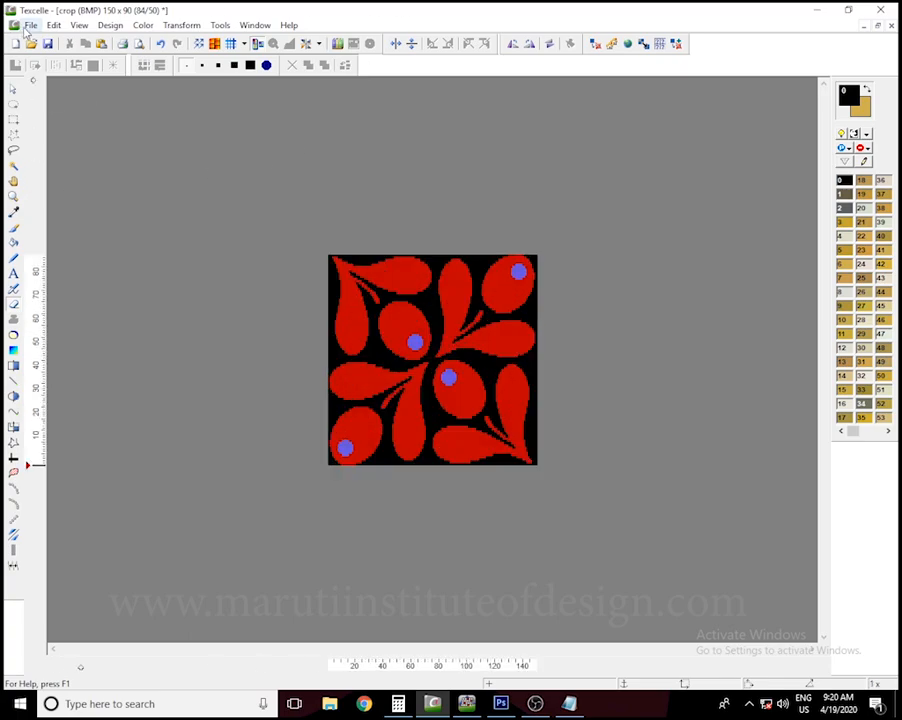
# - Open the Save As dialog for the cleaned floral design
pyautogui.click(54, 25)
pyautogui.moveTo(31, 25)
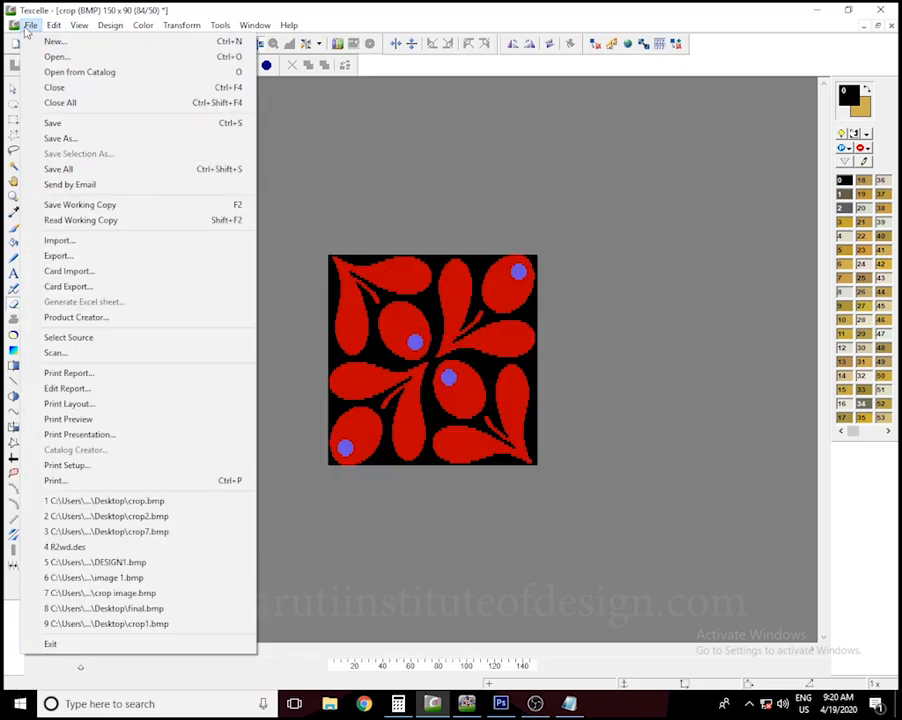
pyautogui.click(72, 139)
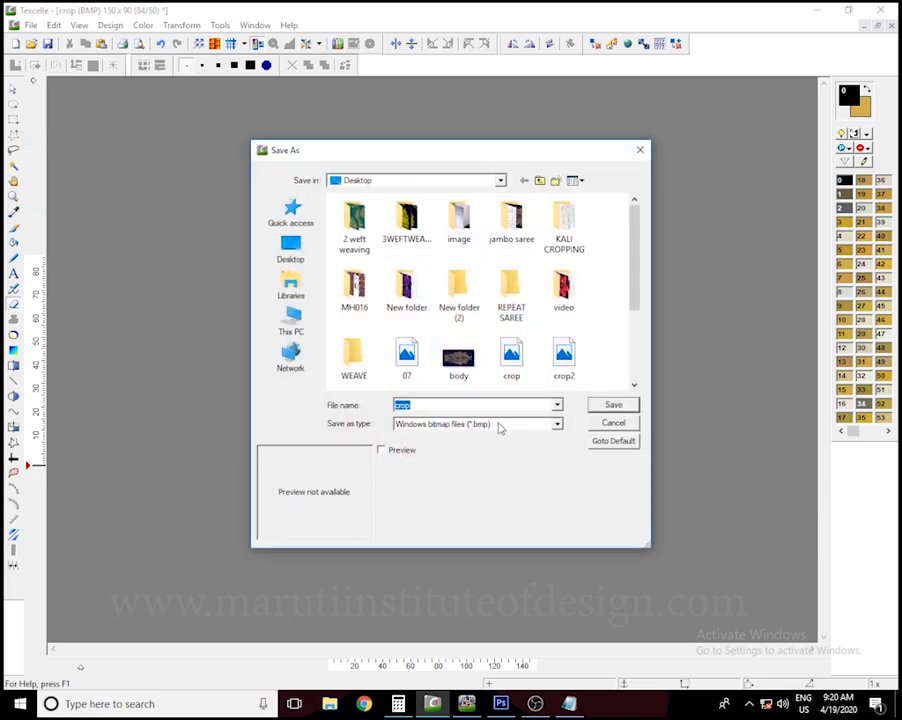